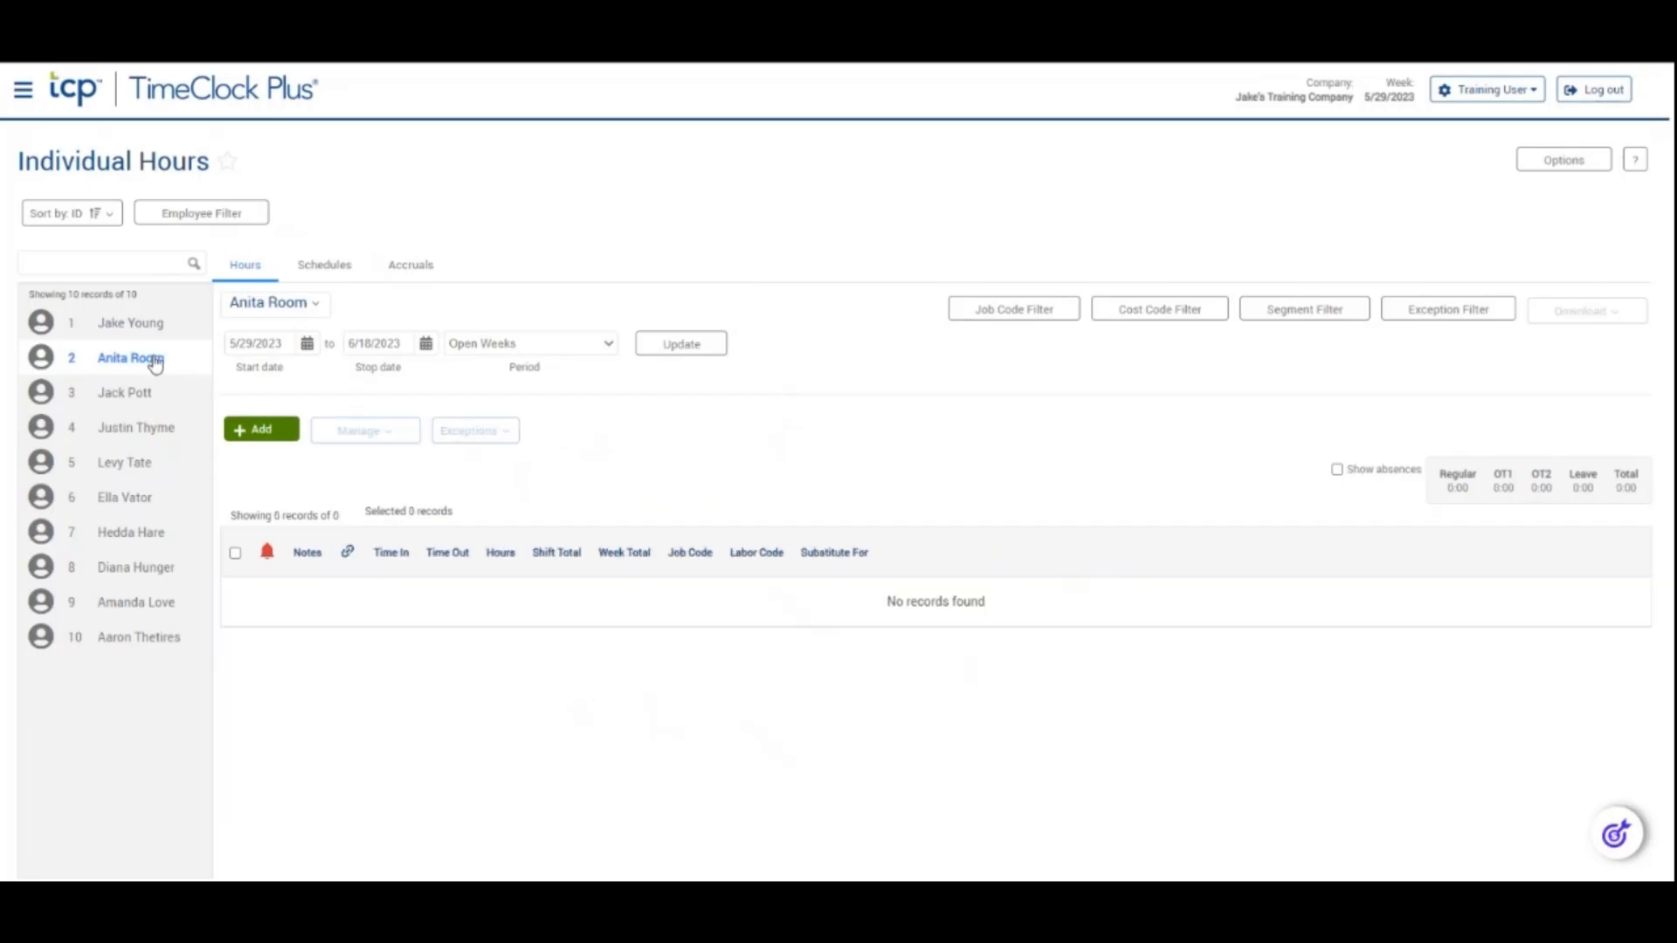
Display the individual hours of the third employee in the list, and return to the first employee's hours.
click(141, 396)
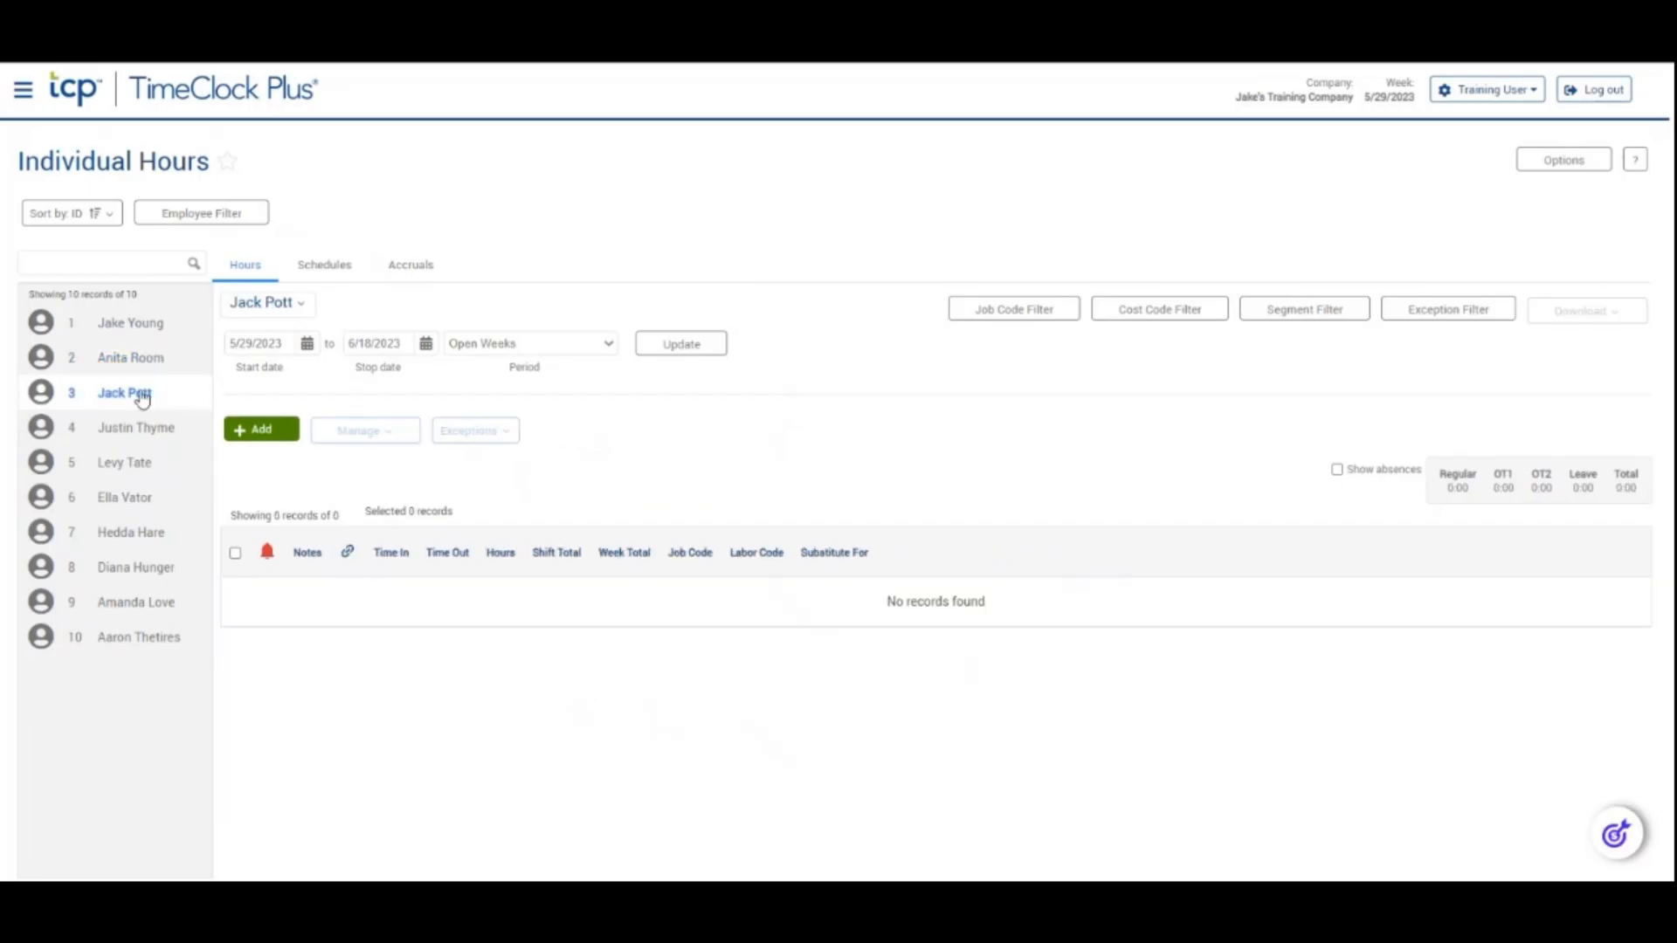
click(145, 327)
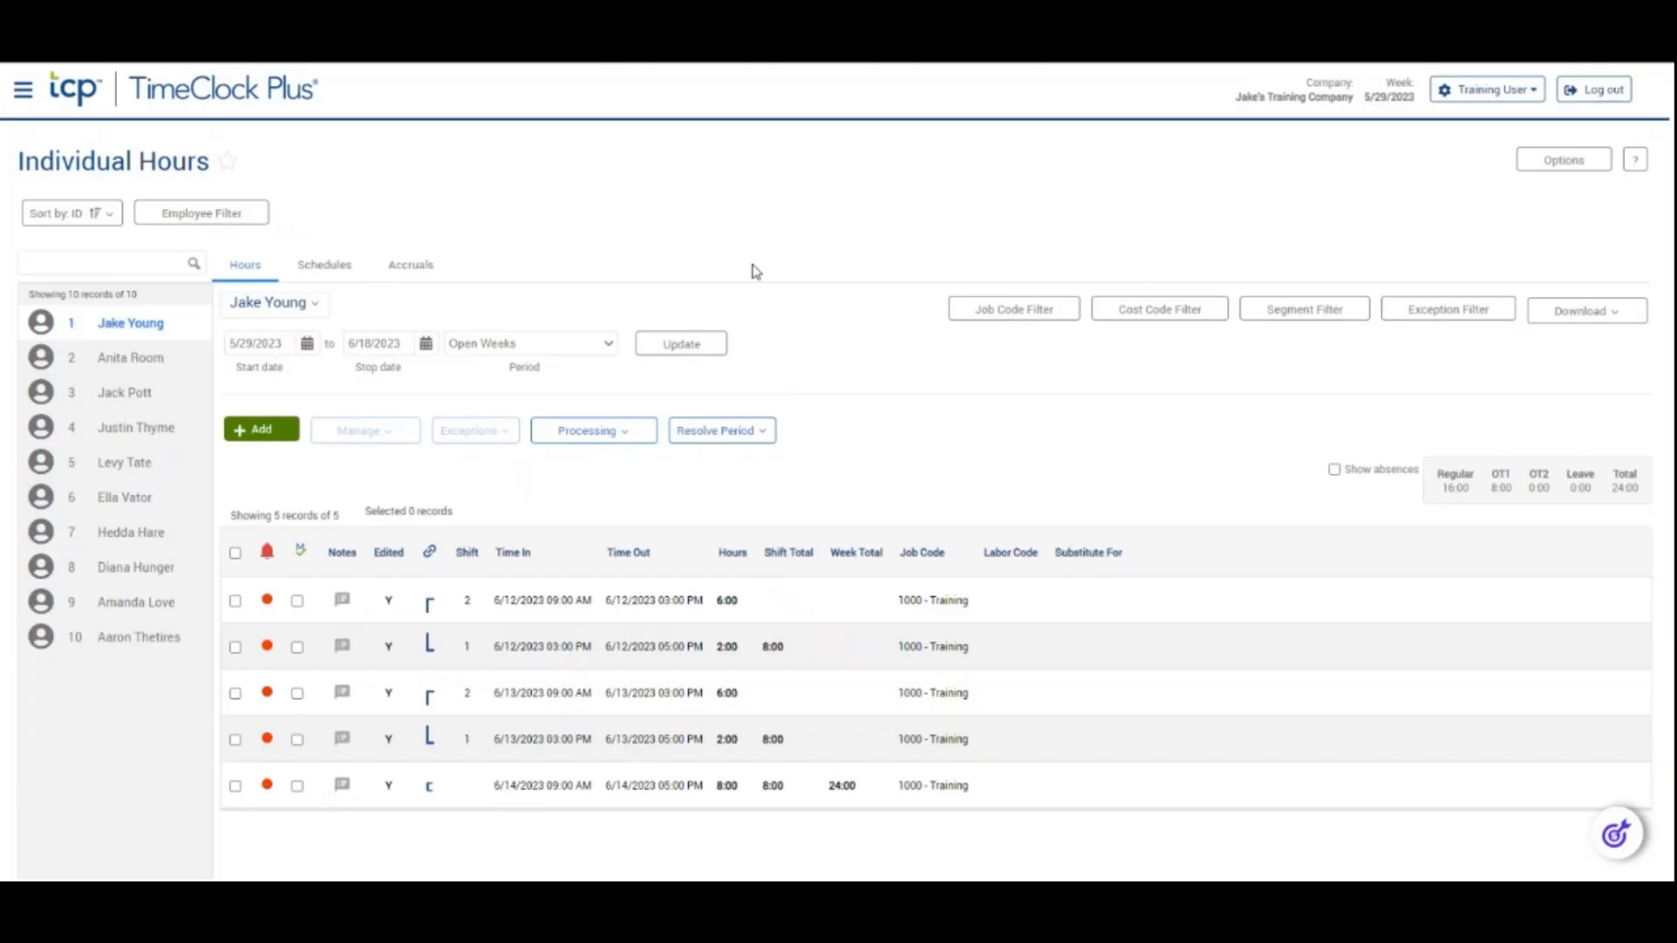
Examine the options of the Employee Filter, Job Code Filter and Schedule Segment Filter, cancelling each one.
click(235, 218)
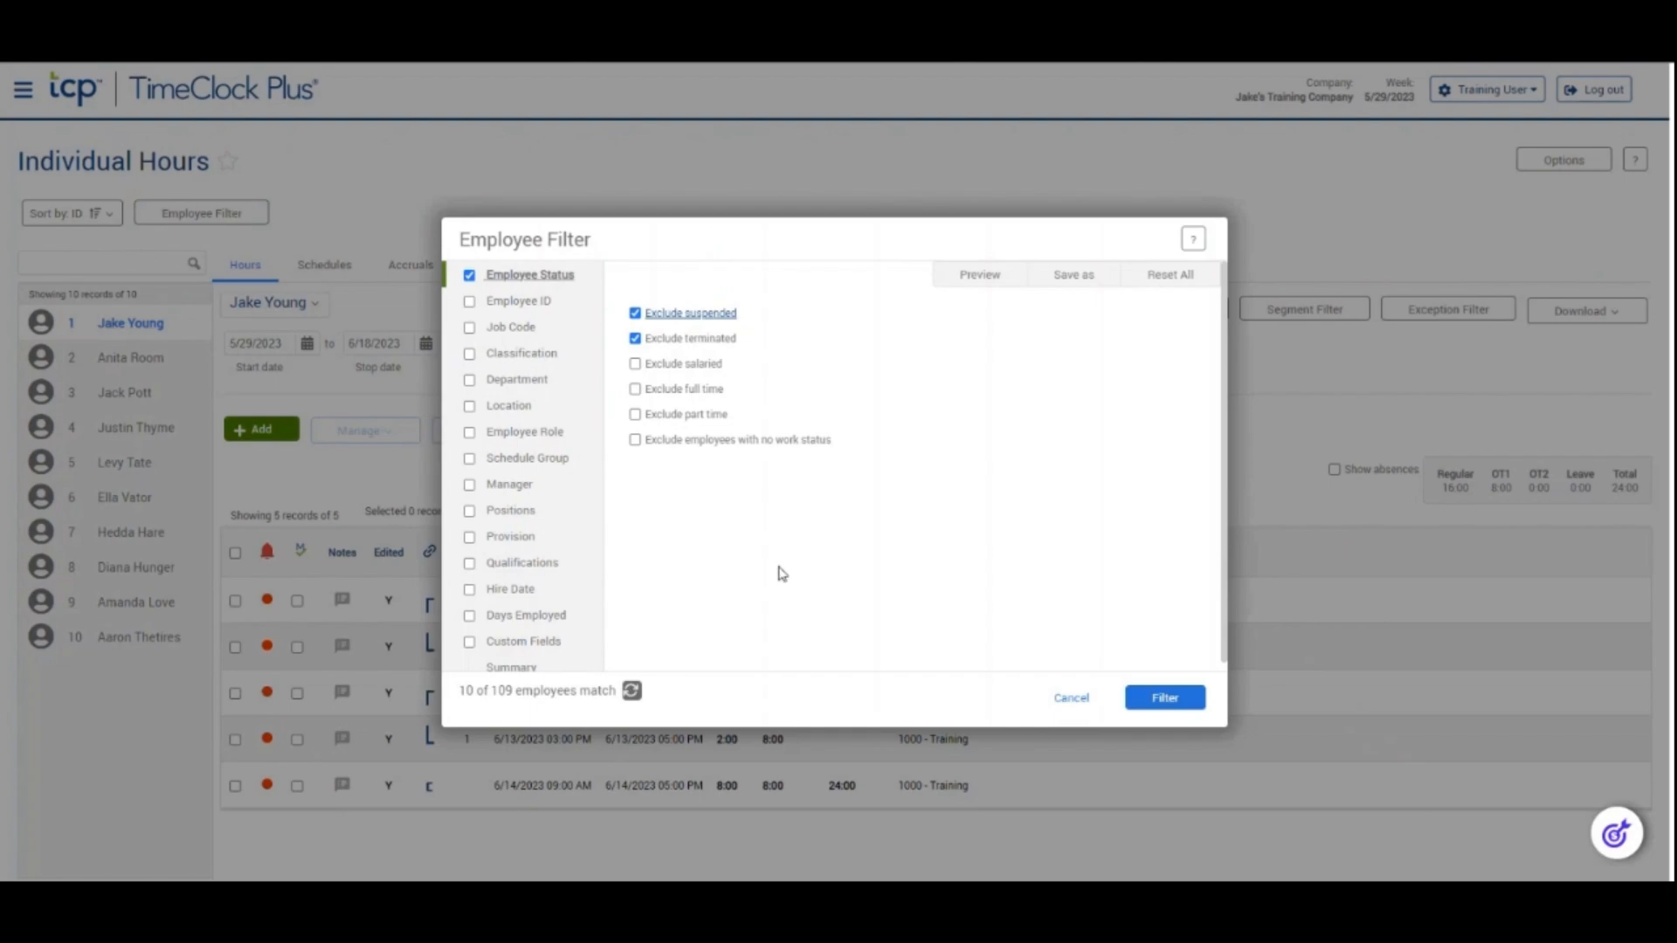
click(1077, 699)
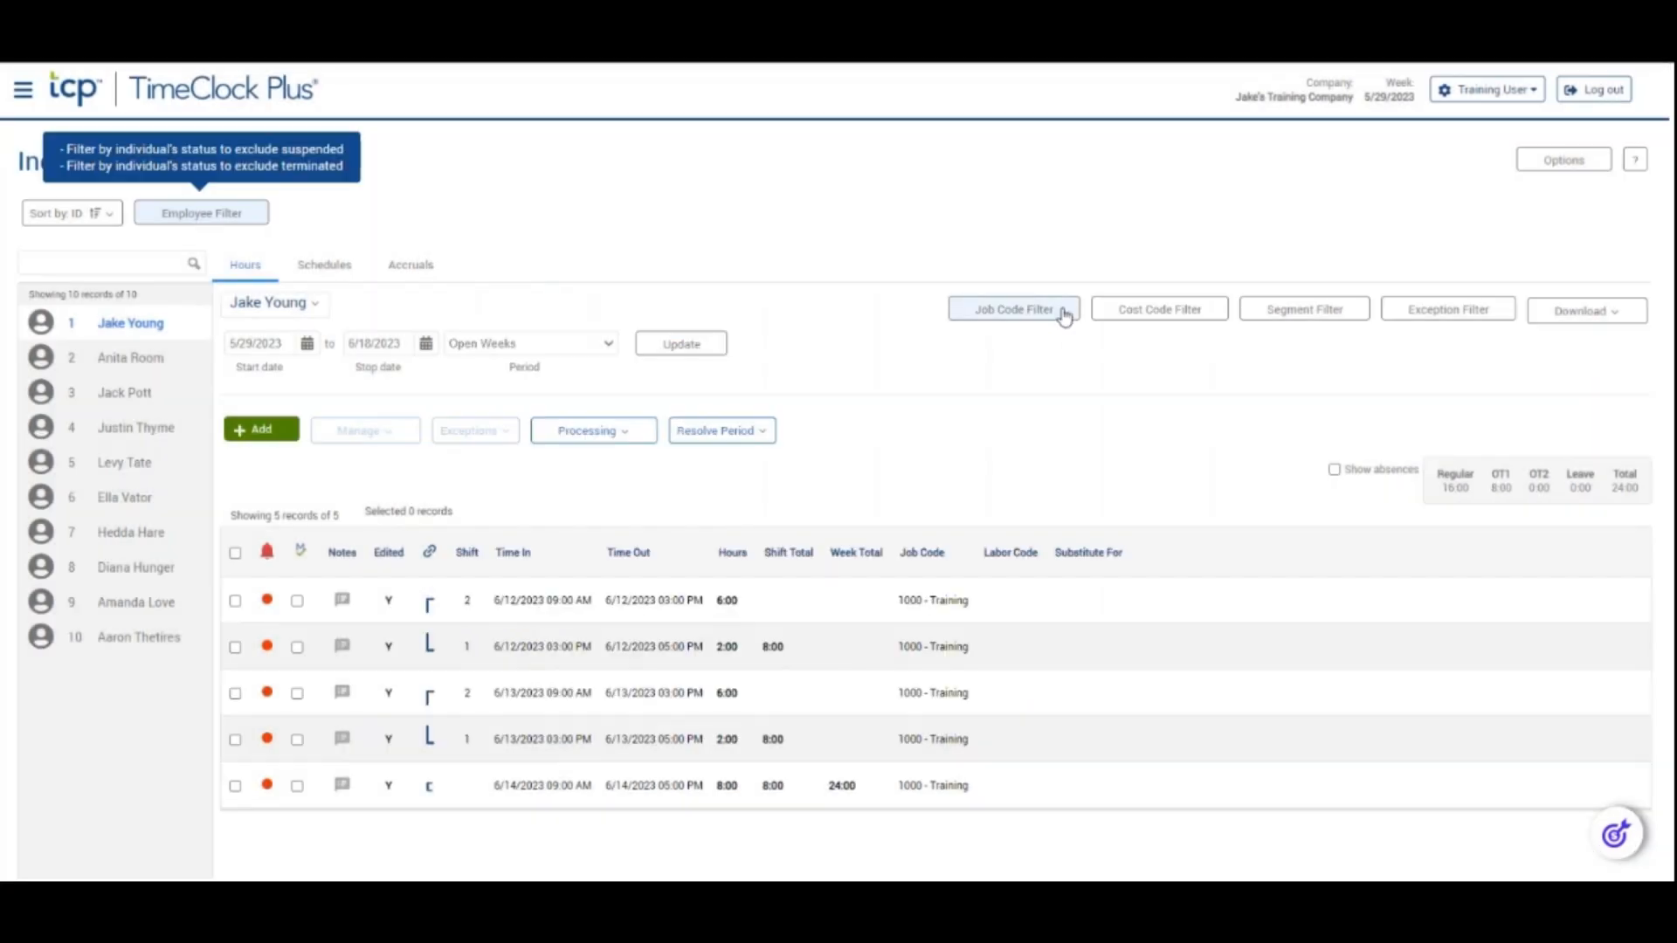
click(1064, 314)
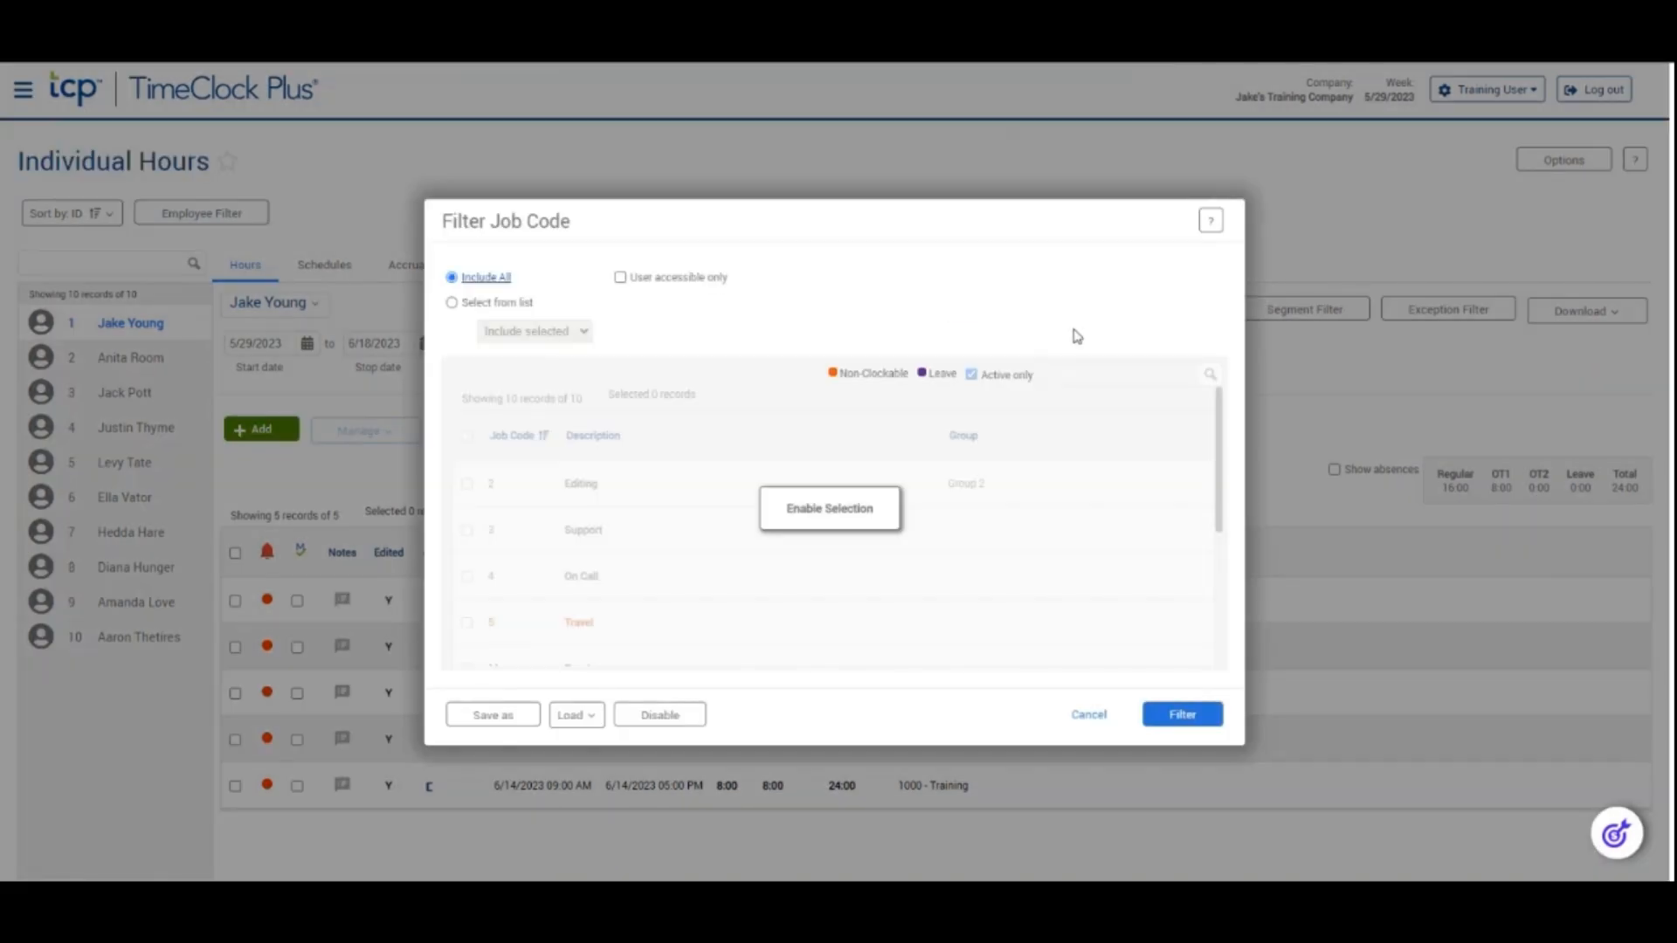
click(1077, 714)
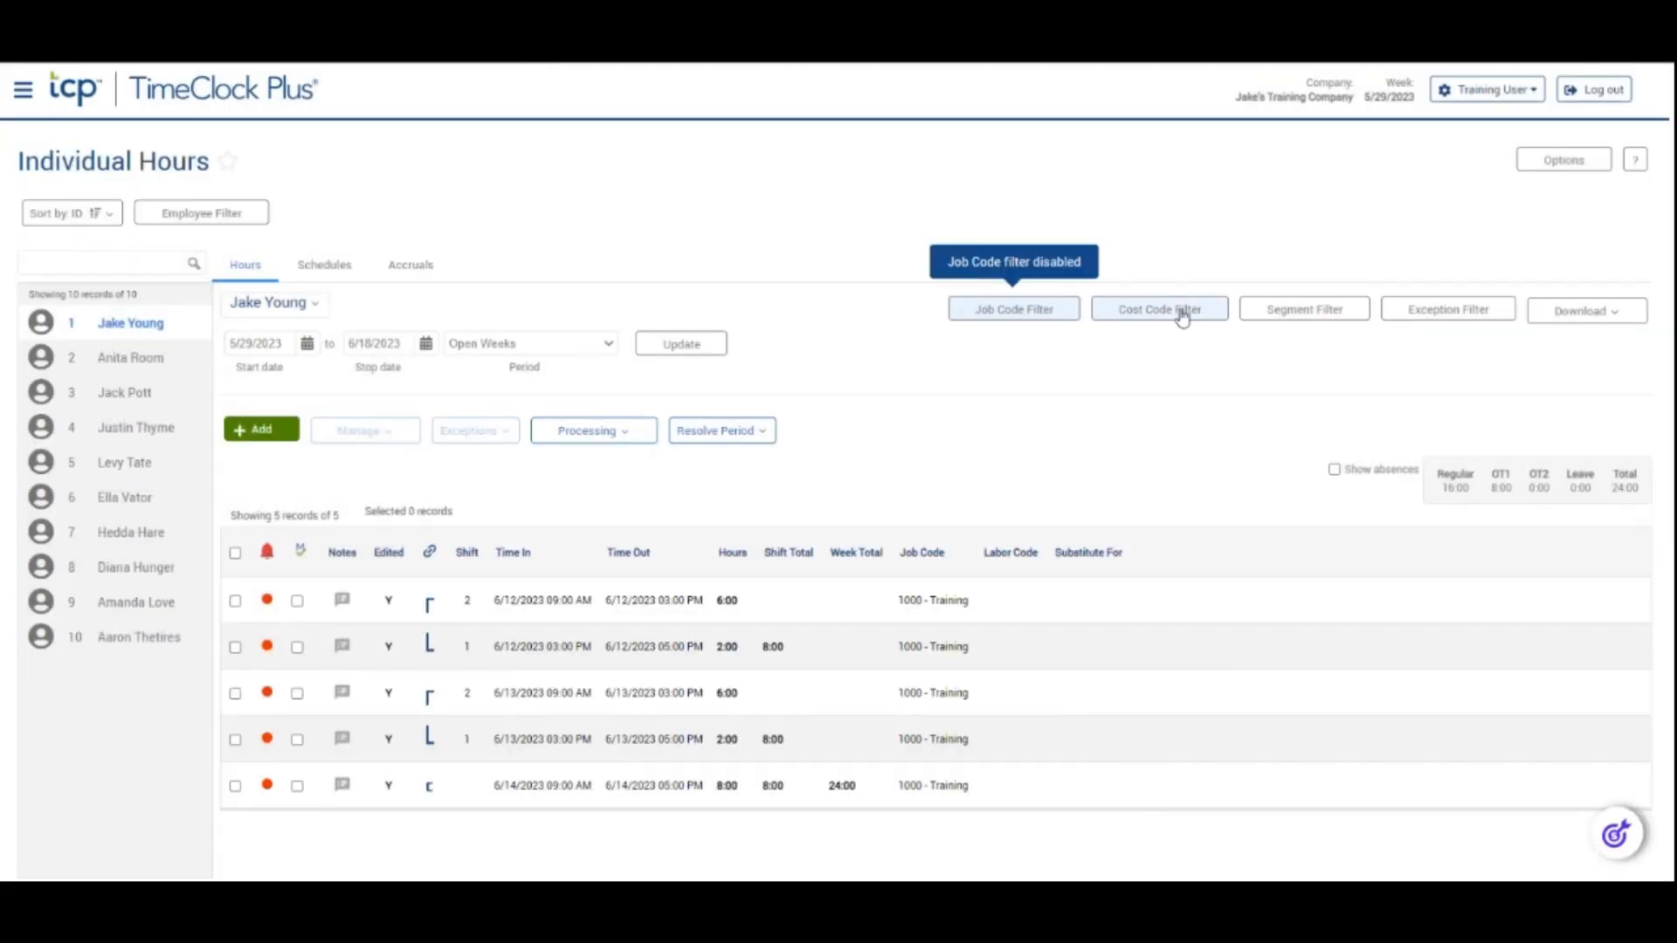
click(1270, 312)
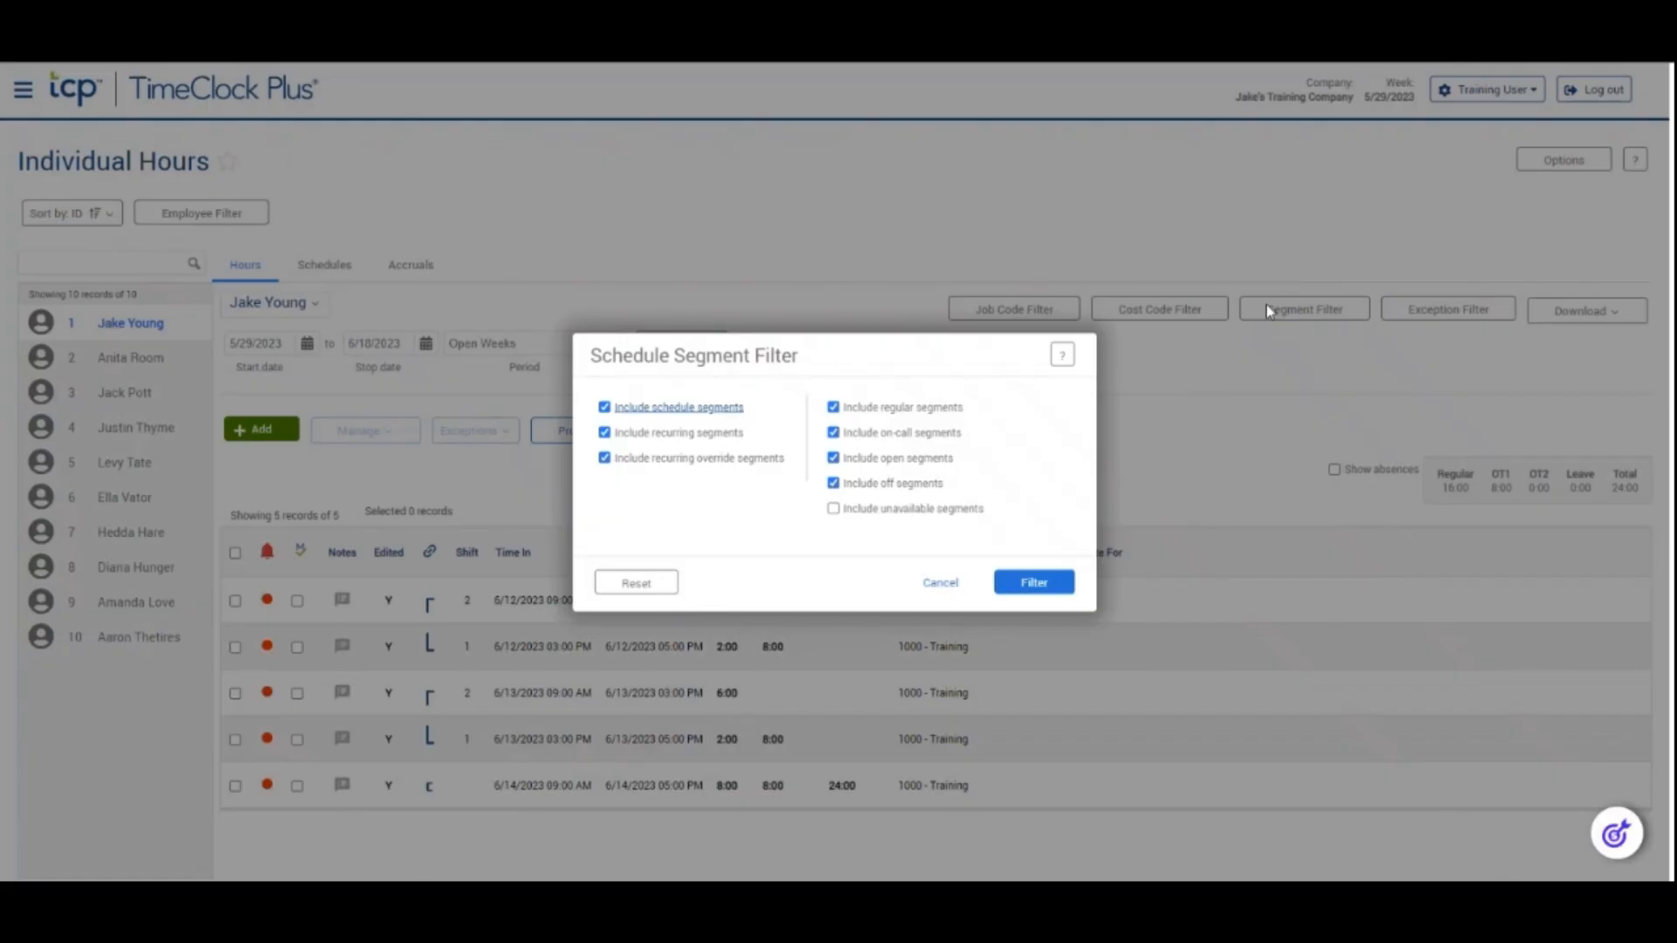
click(952, 589)
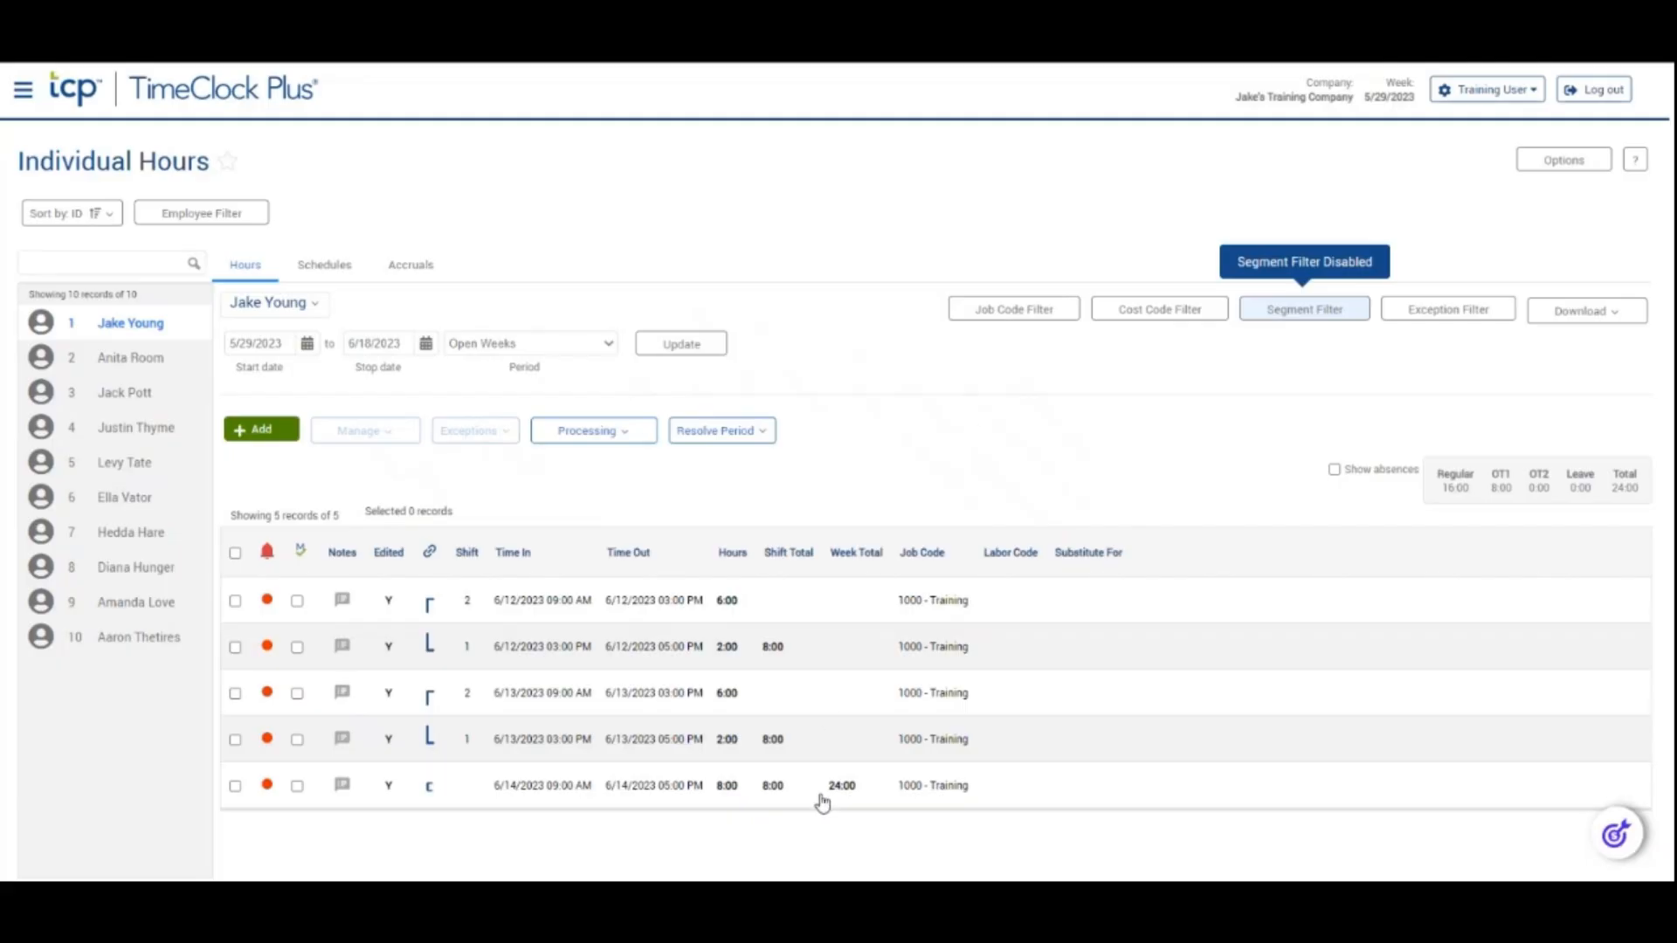
Open the first employee's 6/14/2023 segment for editing.
right_click(643, 792)
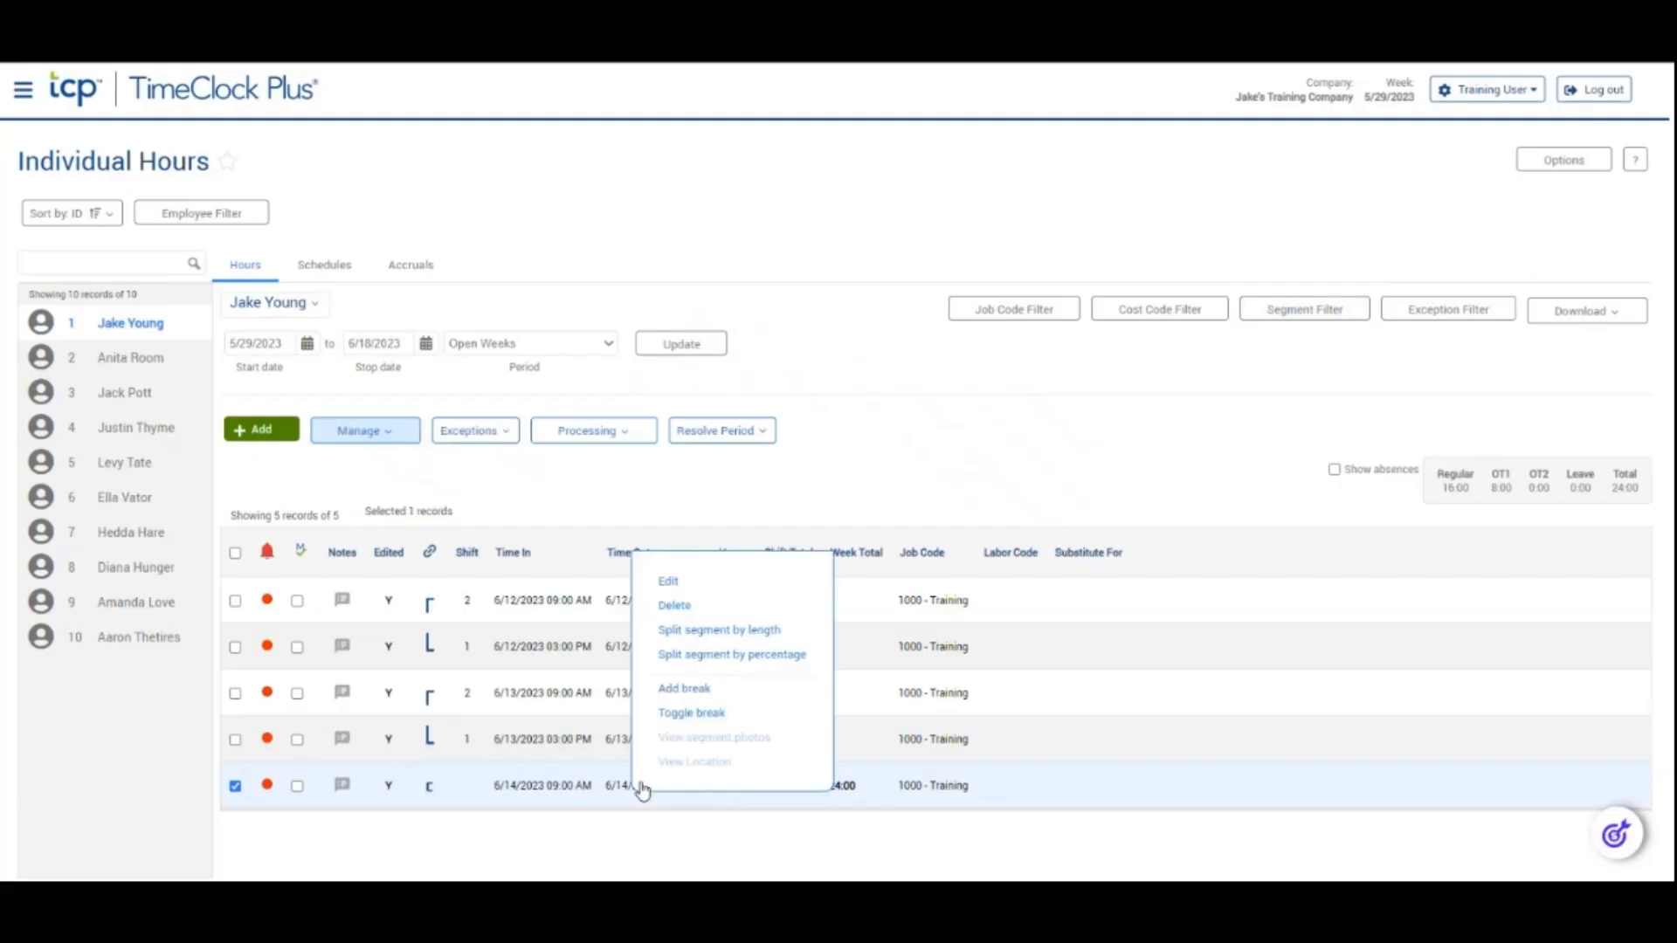
click(504, 803)
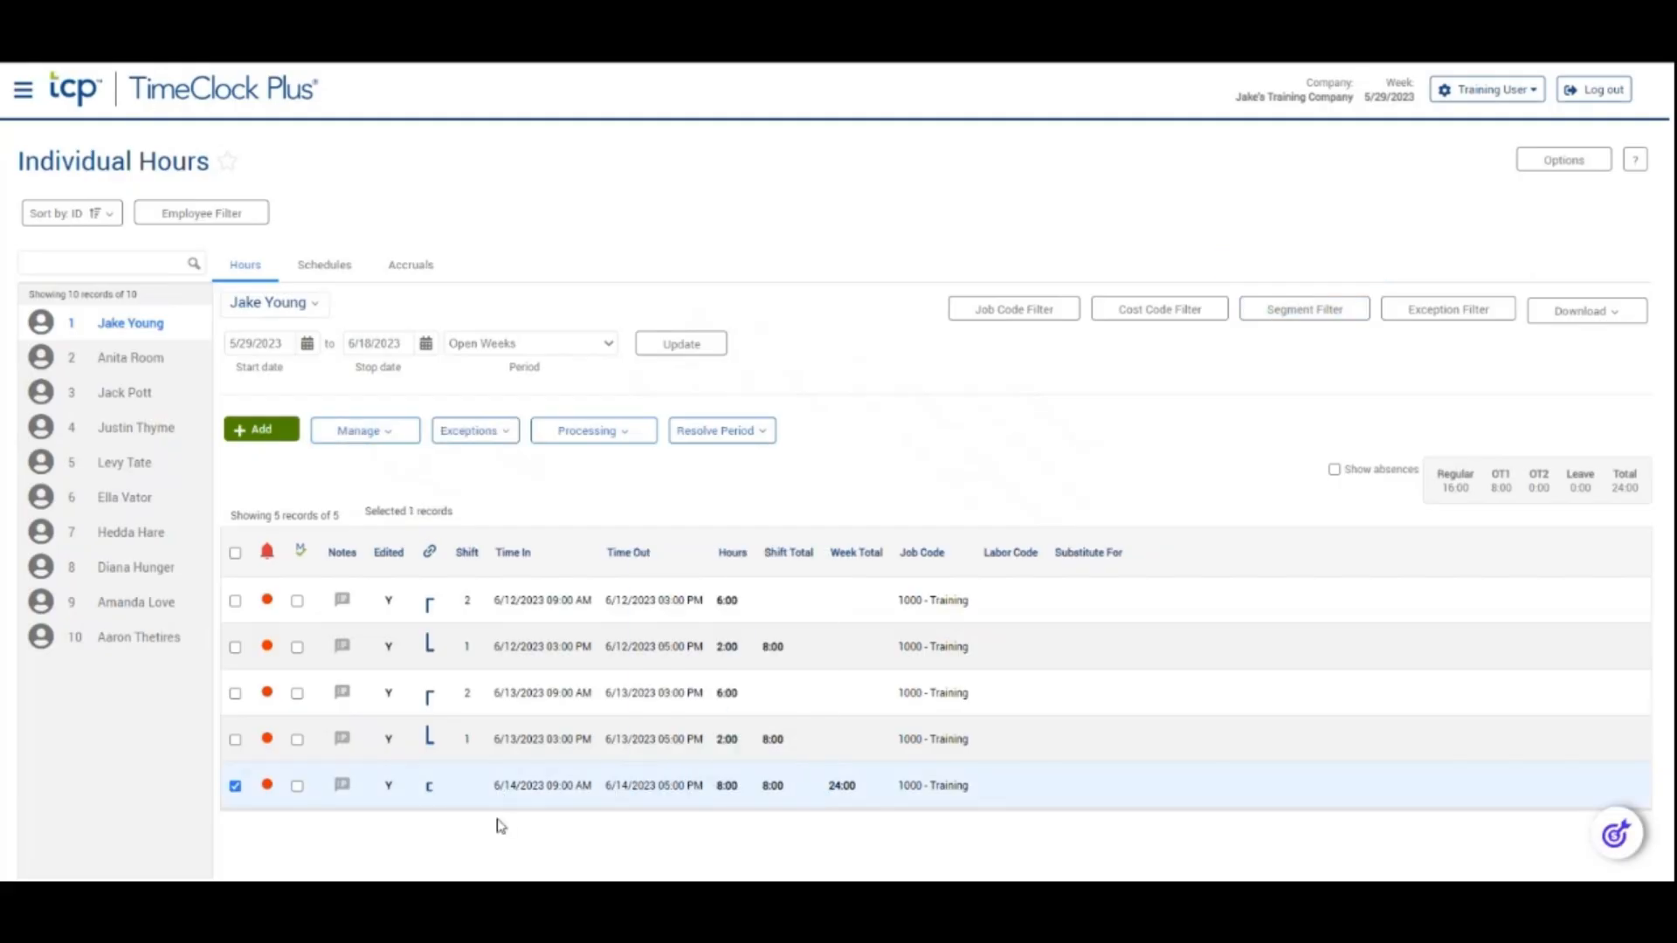
click(377, 431)
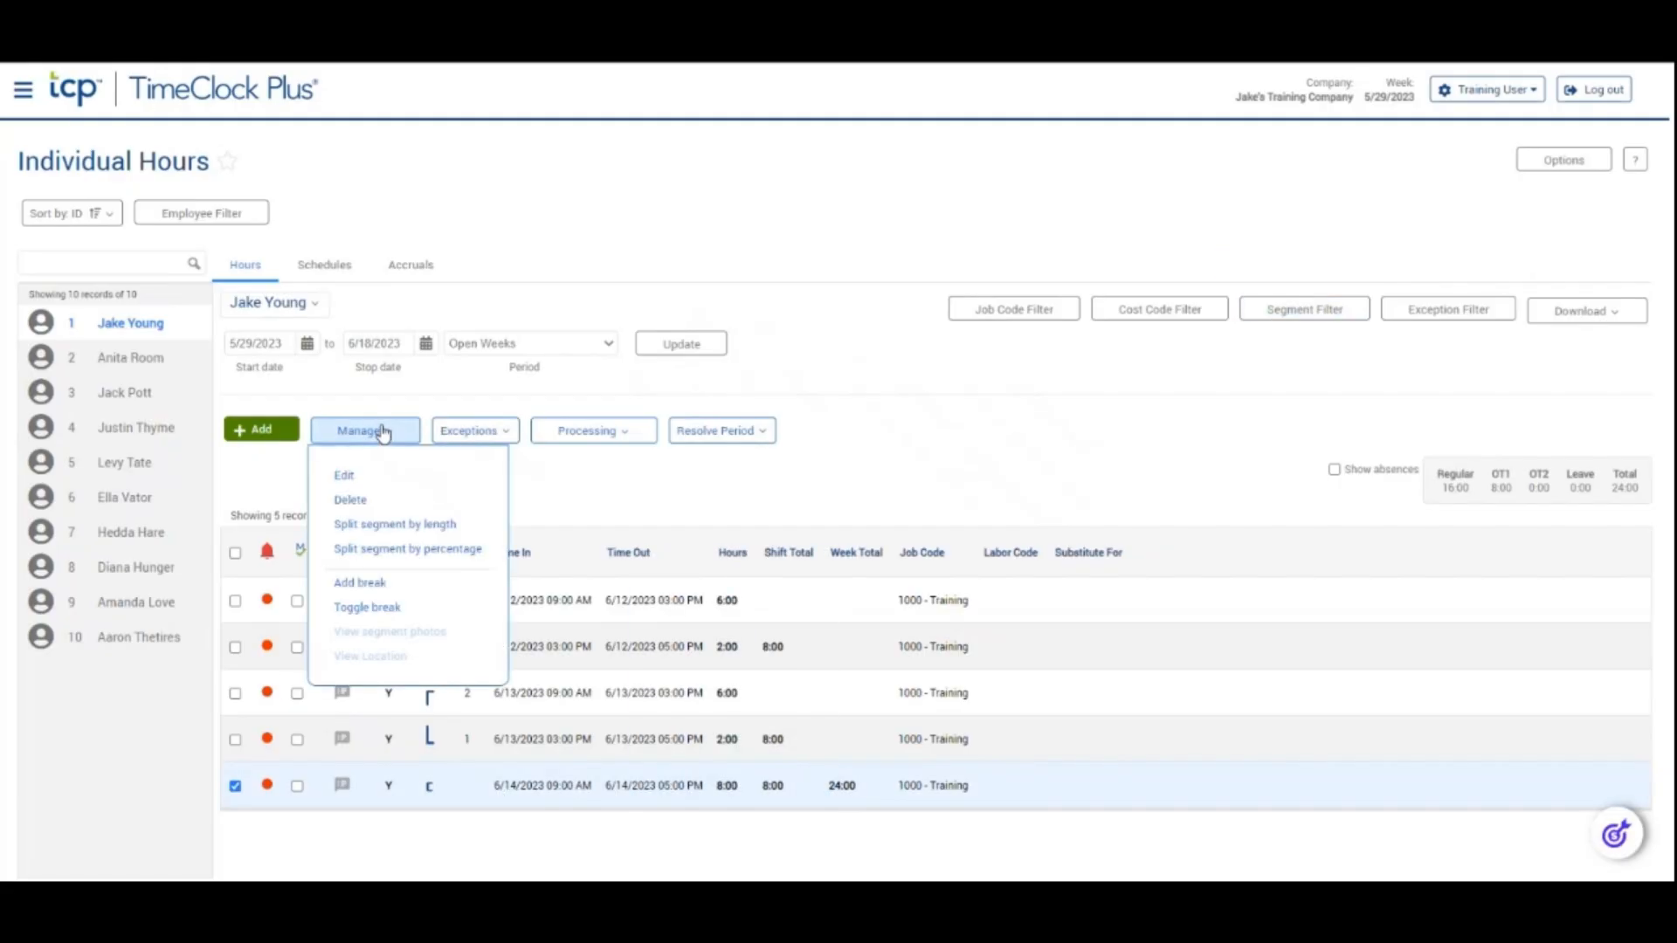
click(375, 483)
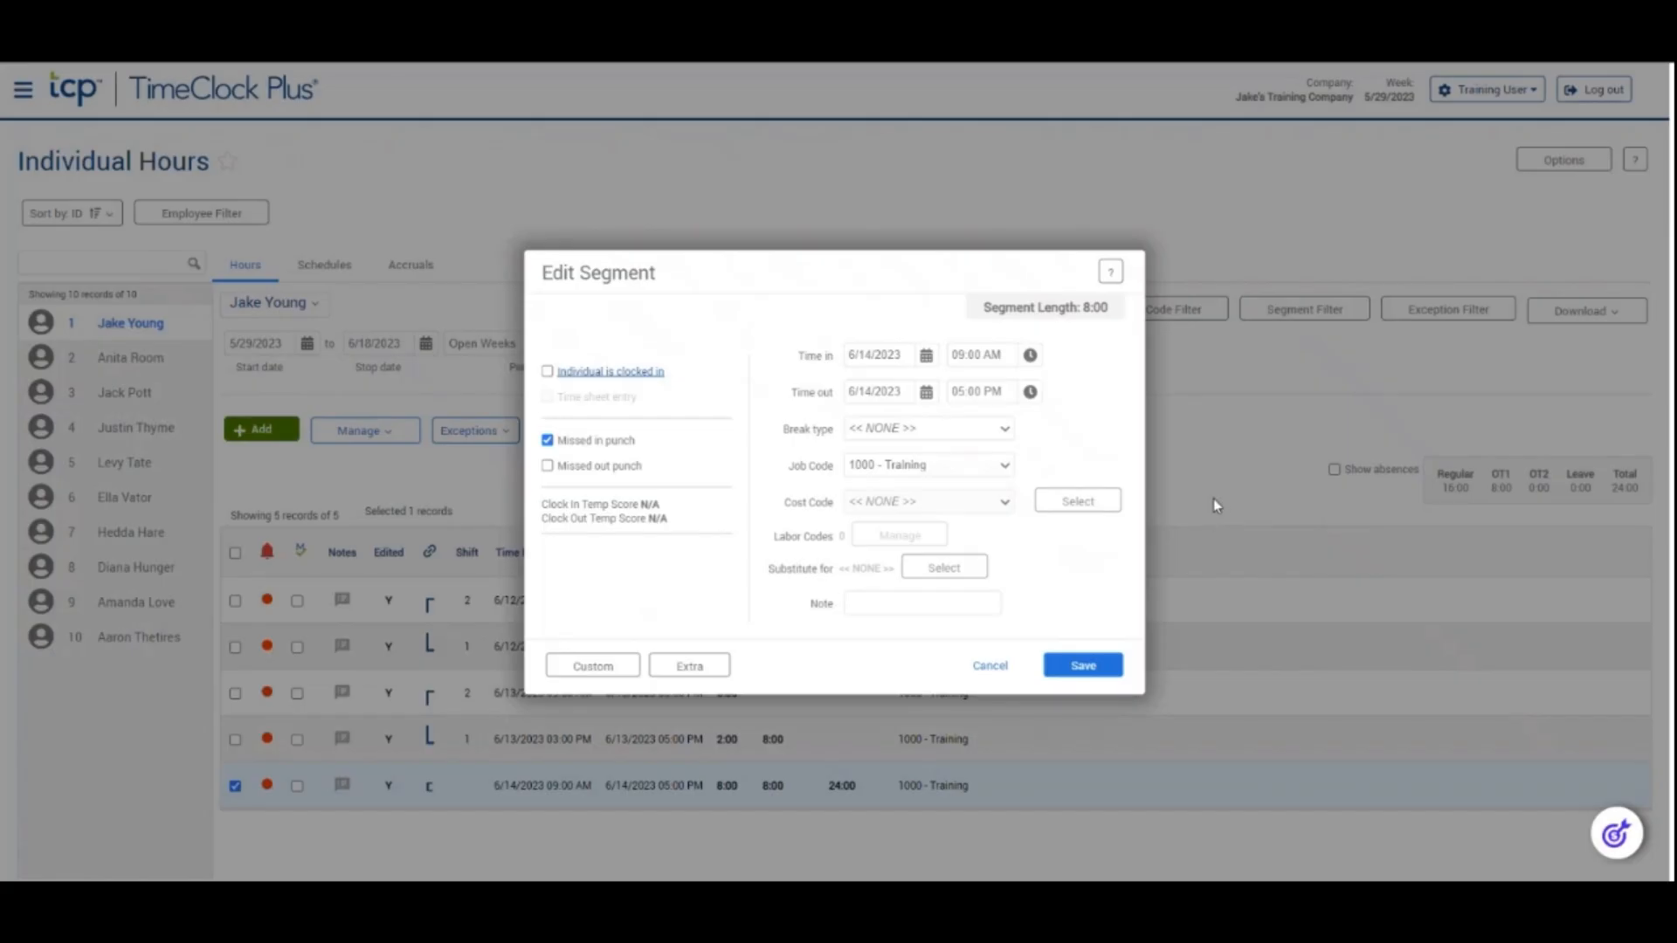
Keep 6/14/2023 as the segment's time-in date and set its time in to 08:00 AM.
click(926, 358)
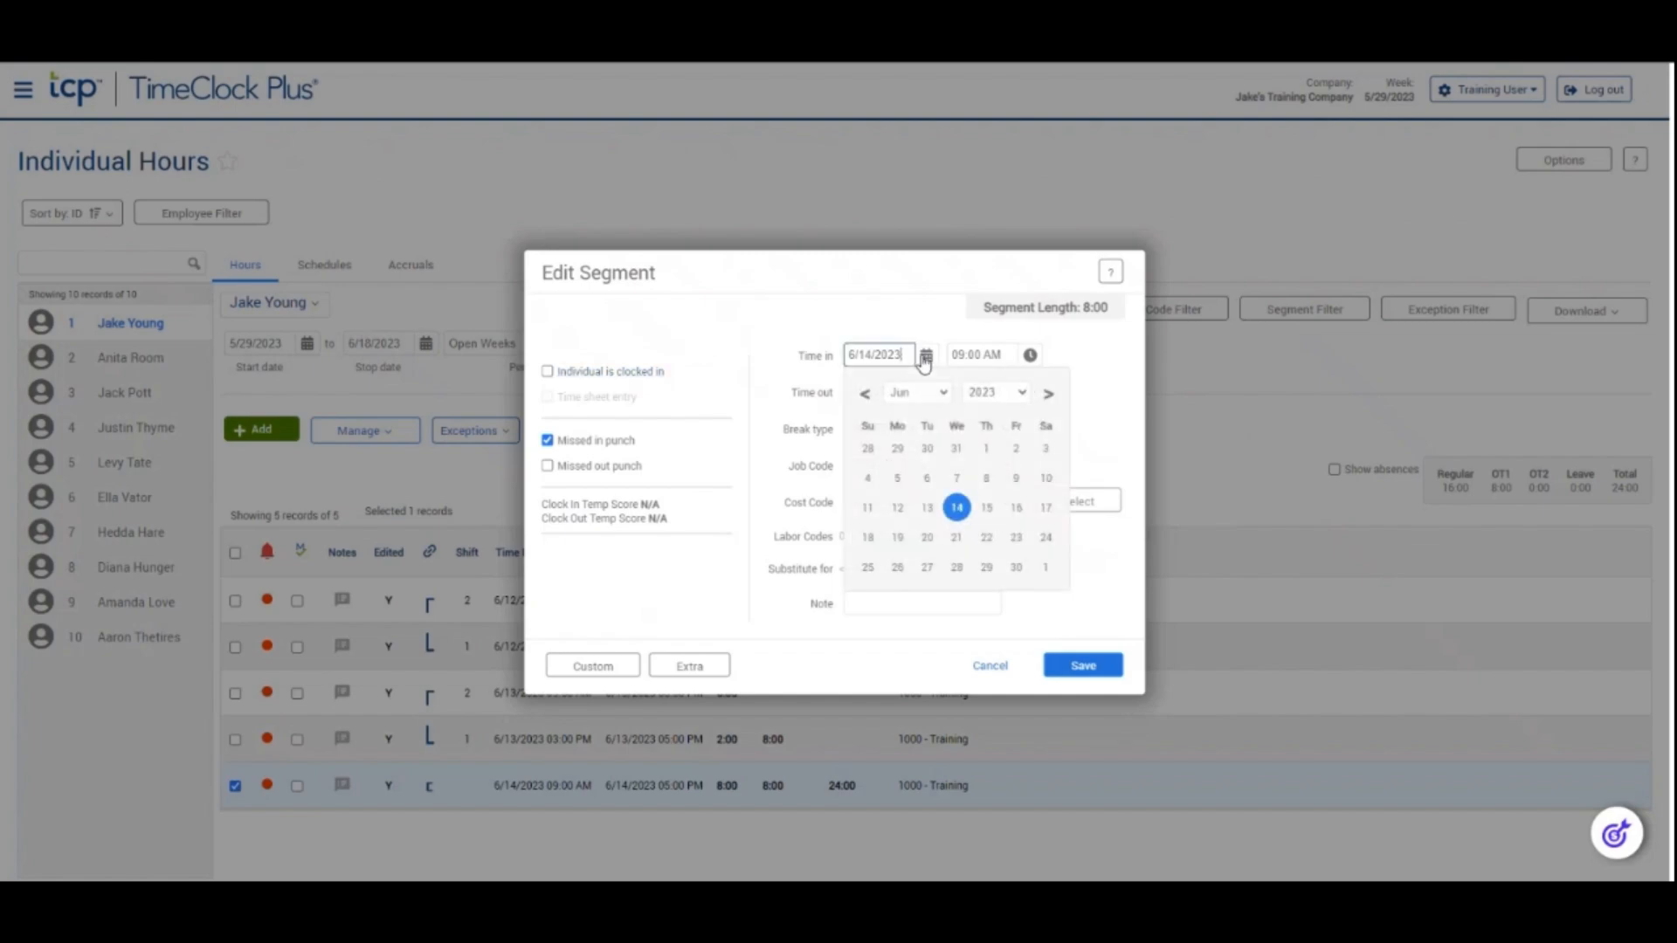
click(956, 509)
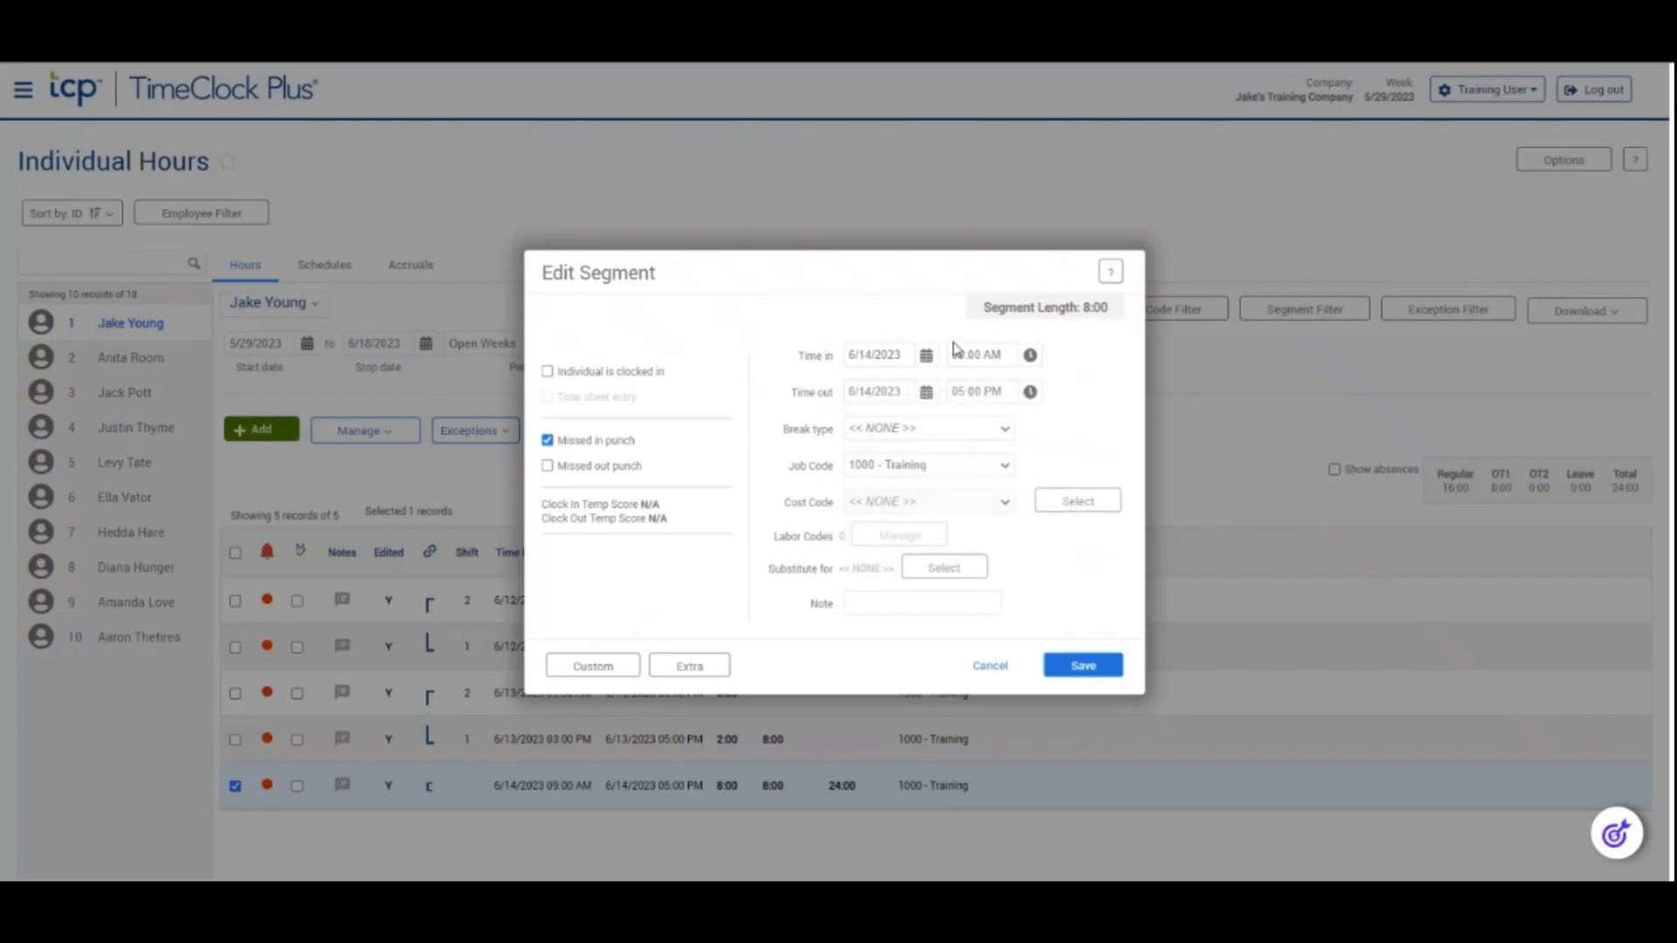
click(971, 355)
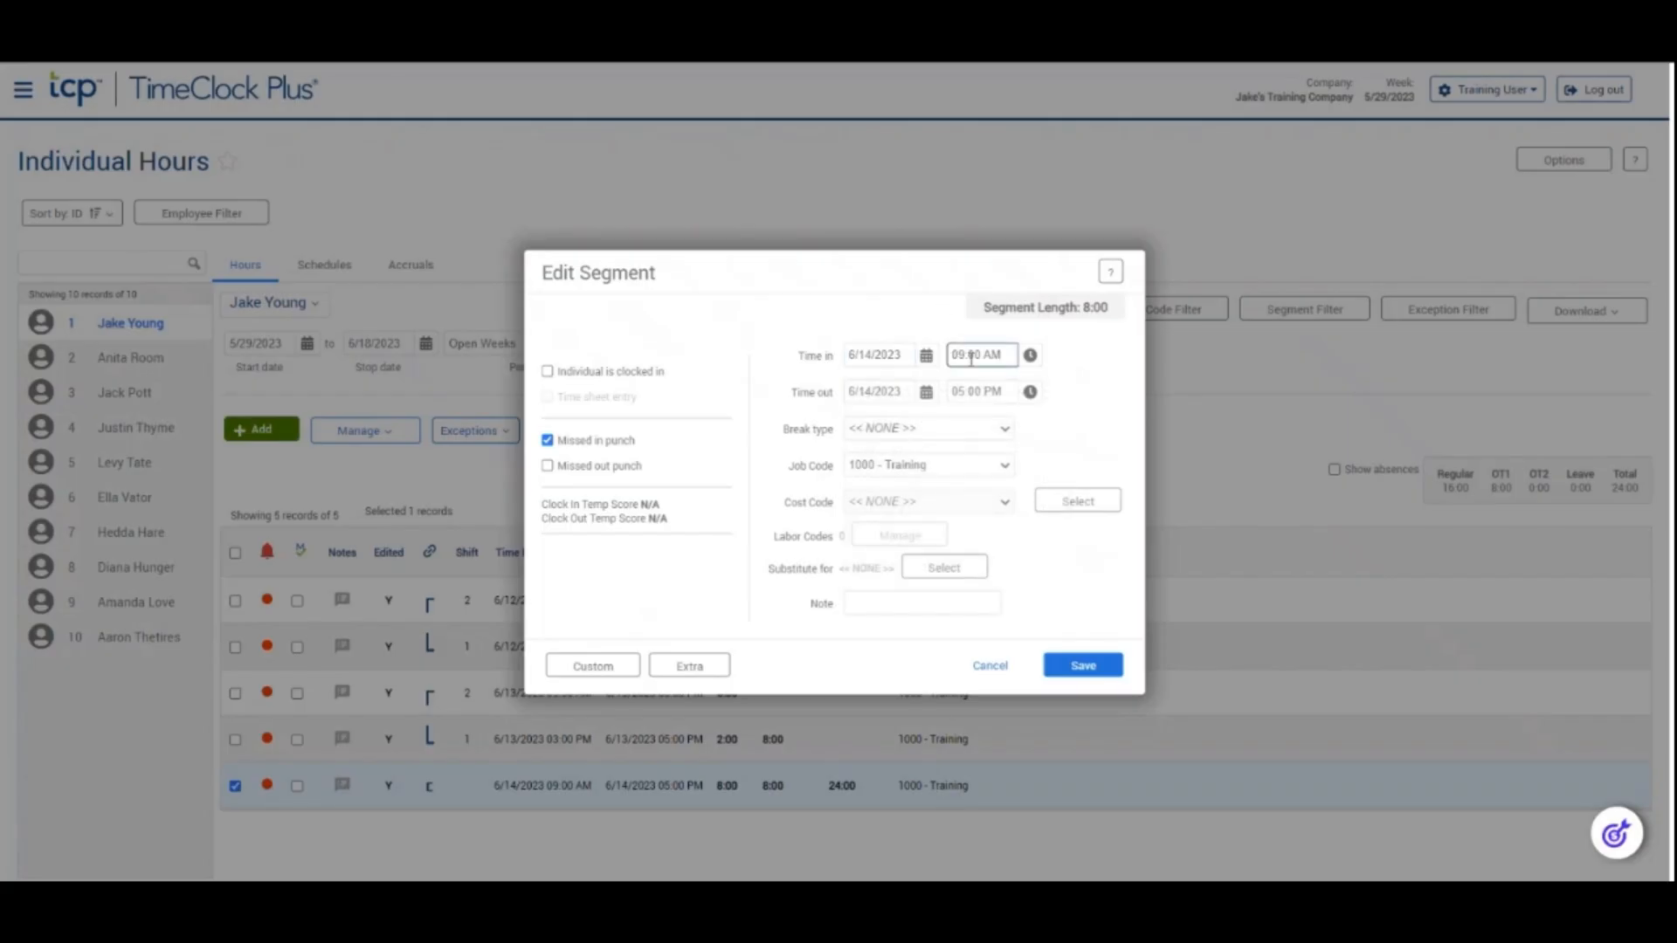
click(1030, 358)
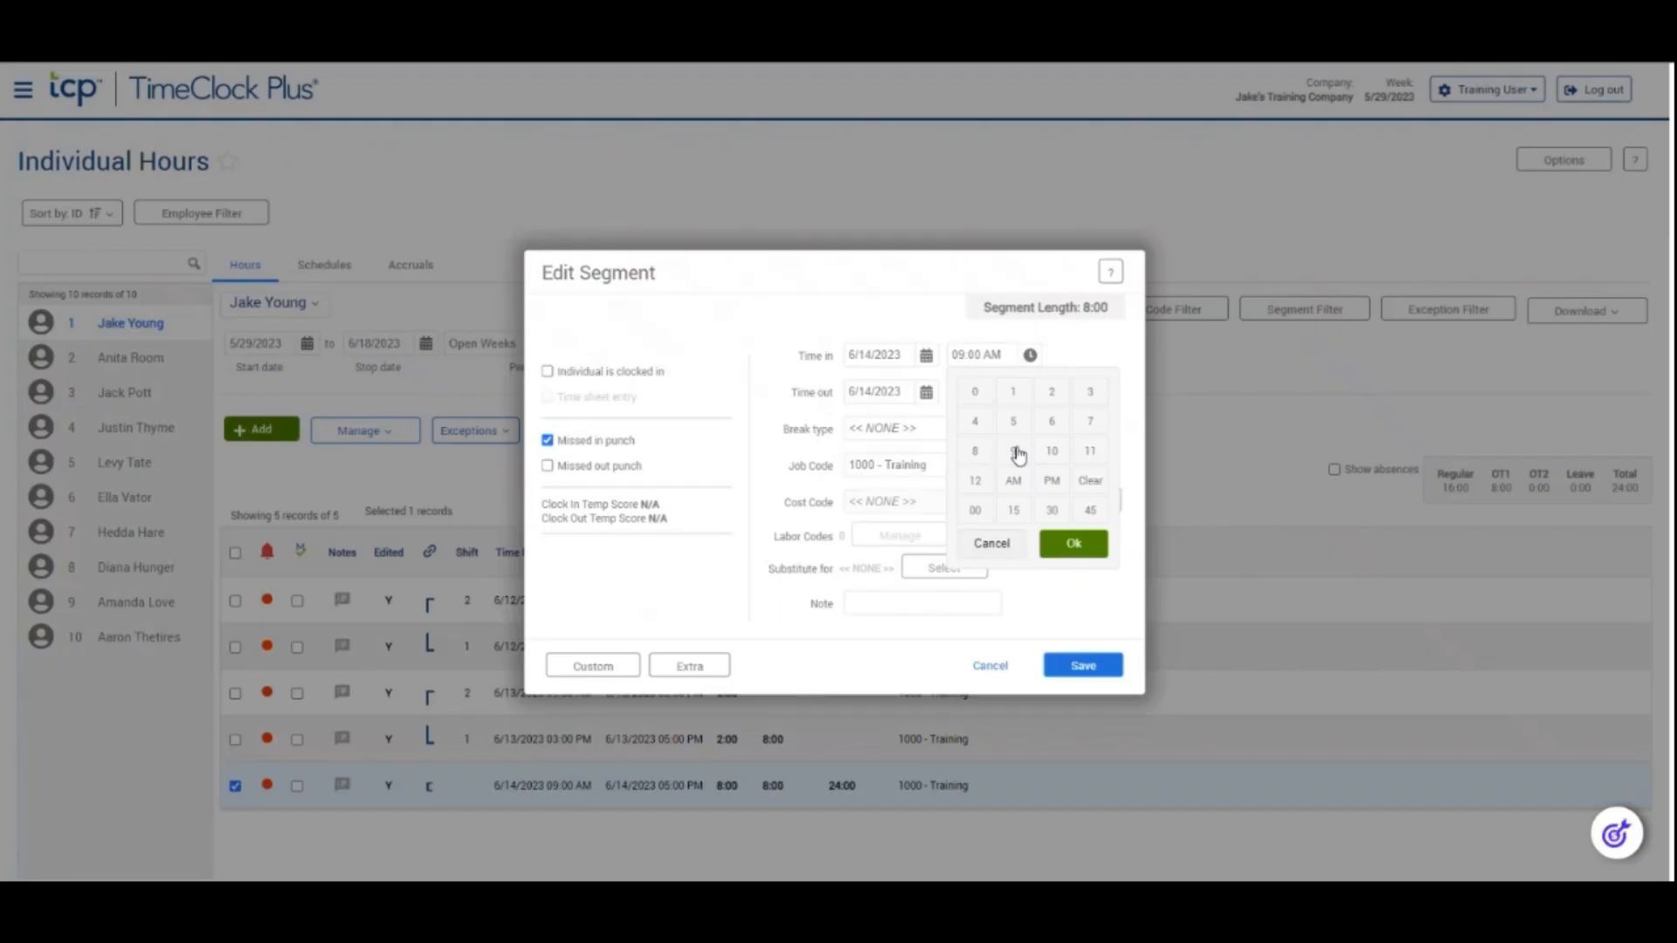
click(971, 454)
click(976, 512)
click(1063, 546)
Set the 6/14/2023 segment's time in to 01:00 PM using the 24-hour value 1300.
drag(1004, 354, 910, 349)
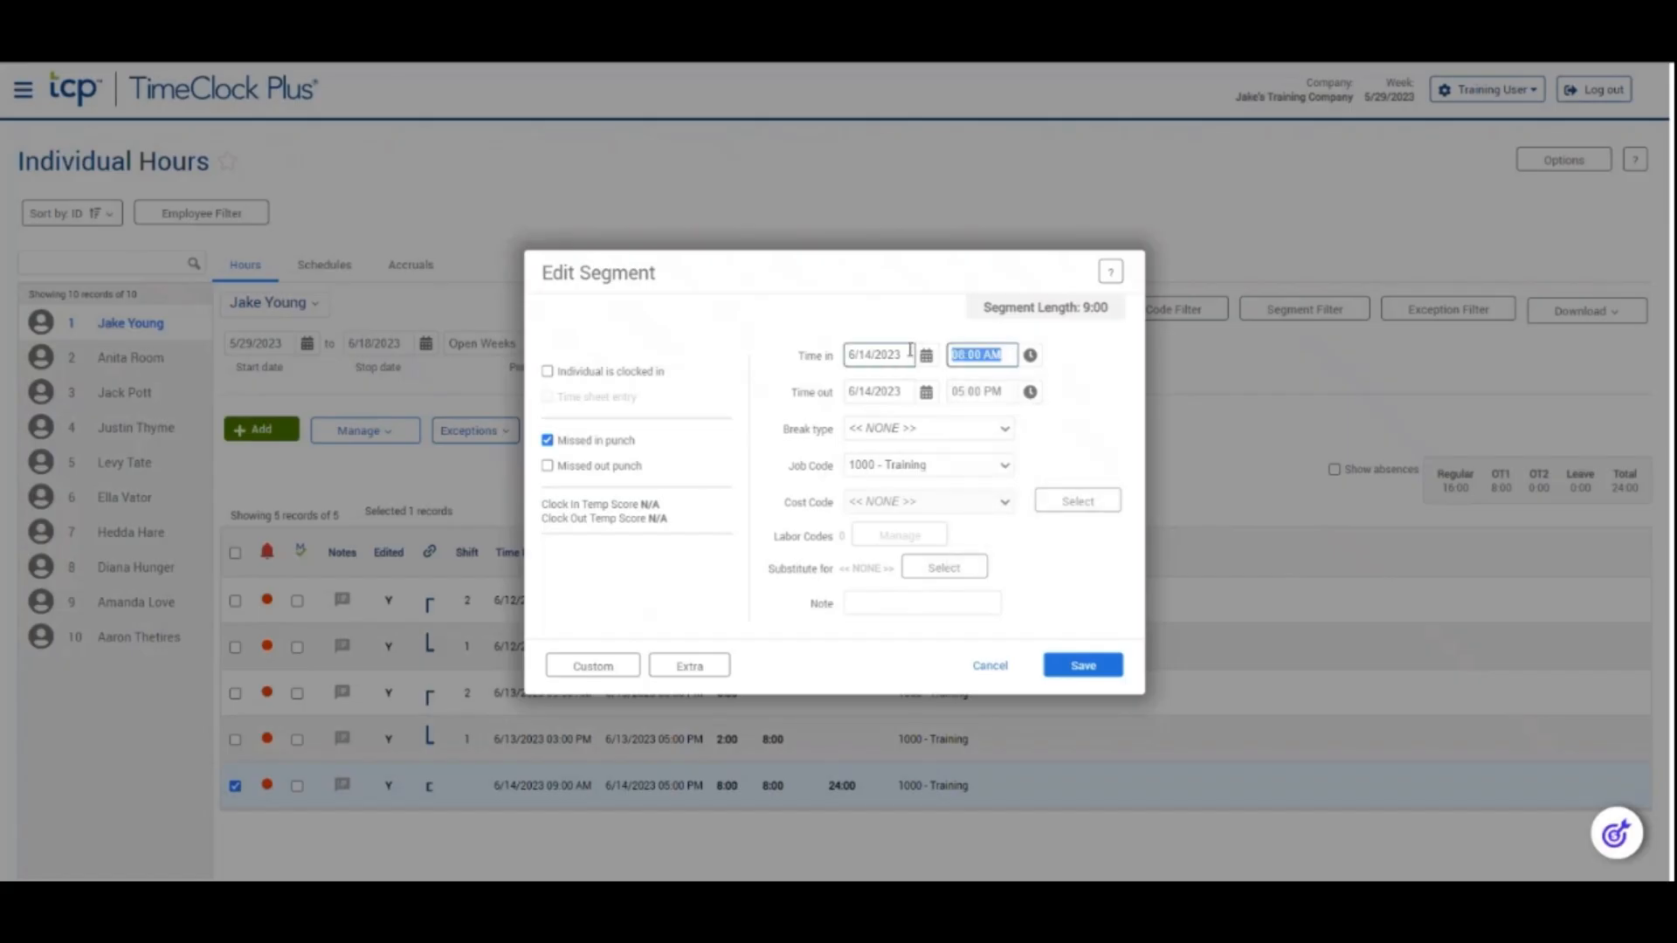
text(1300)
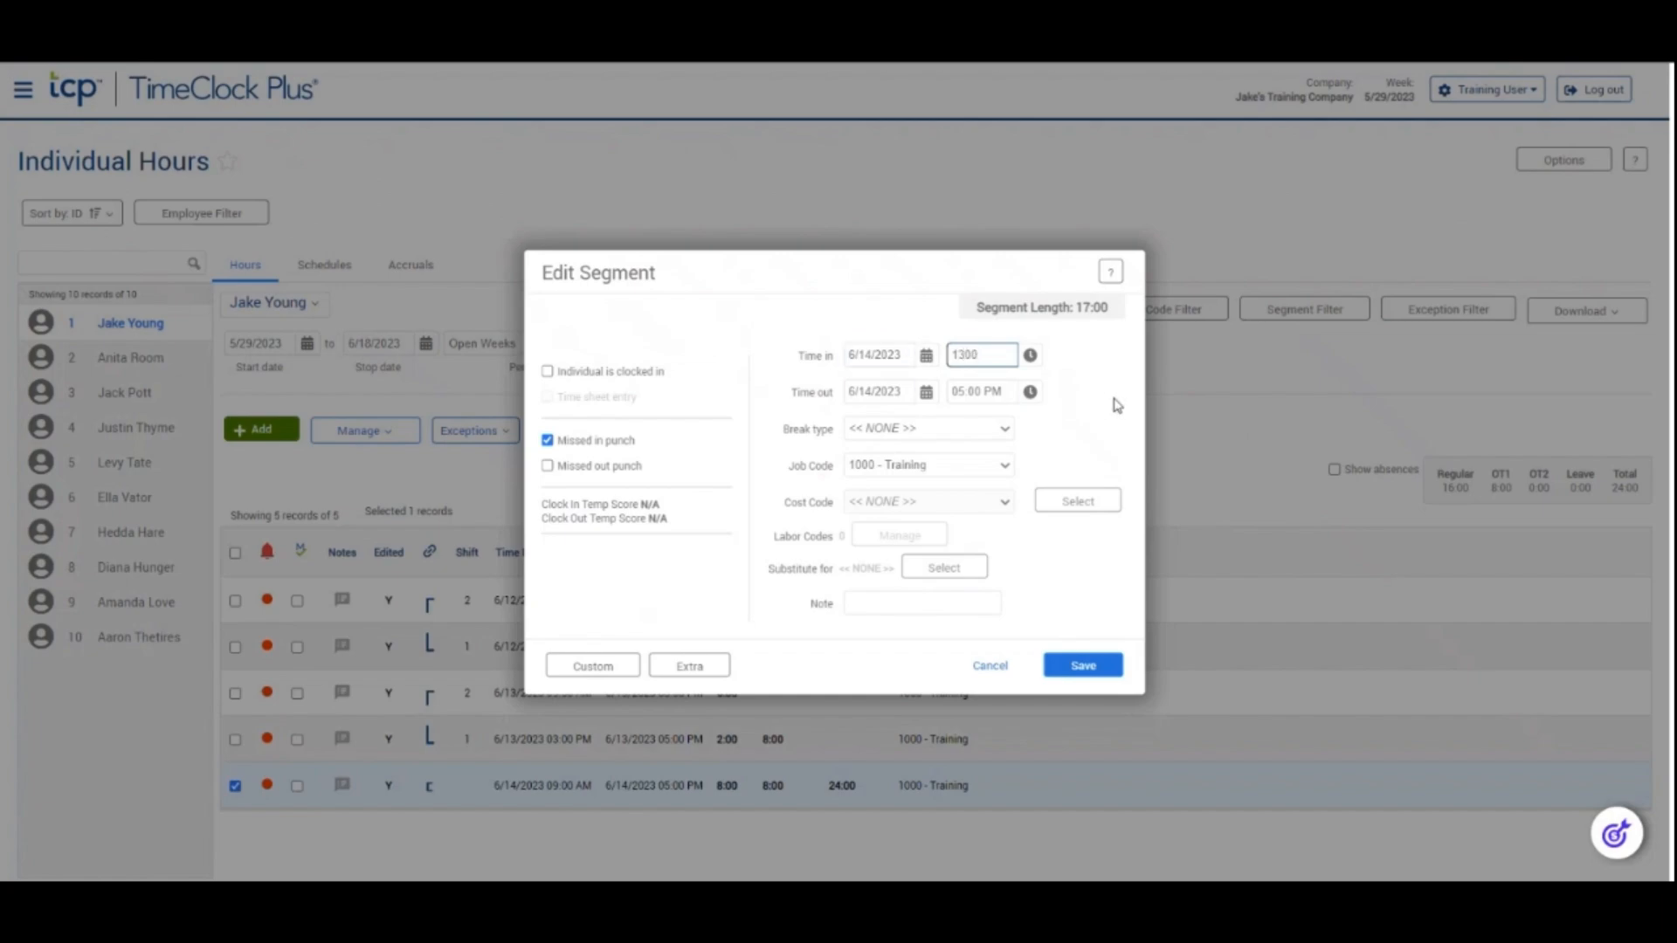
key(Tab)
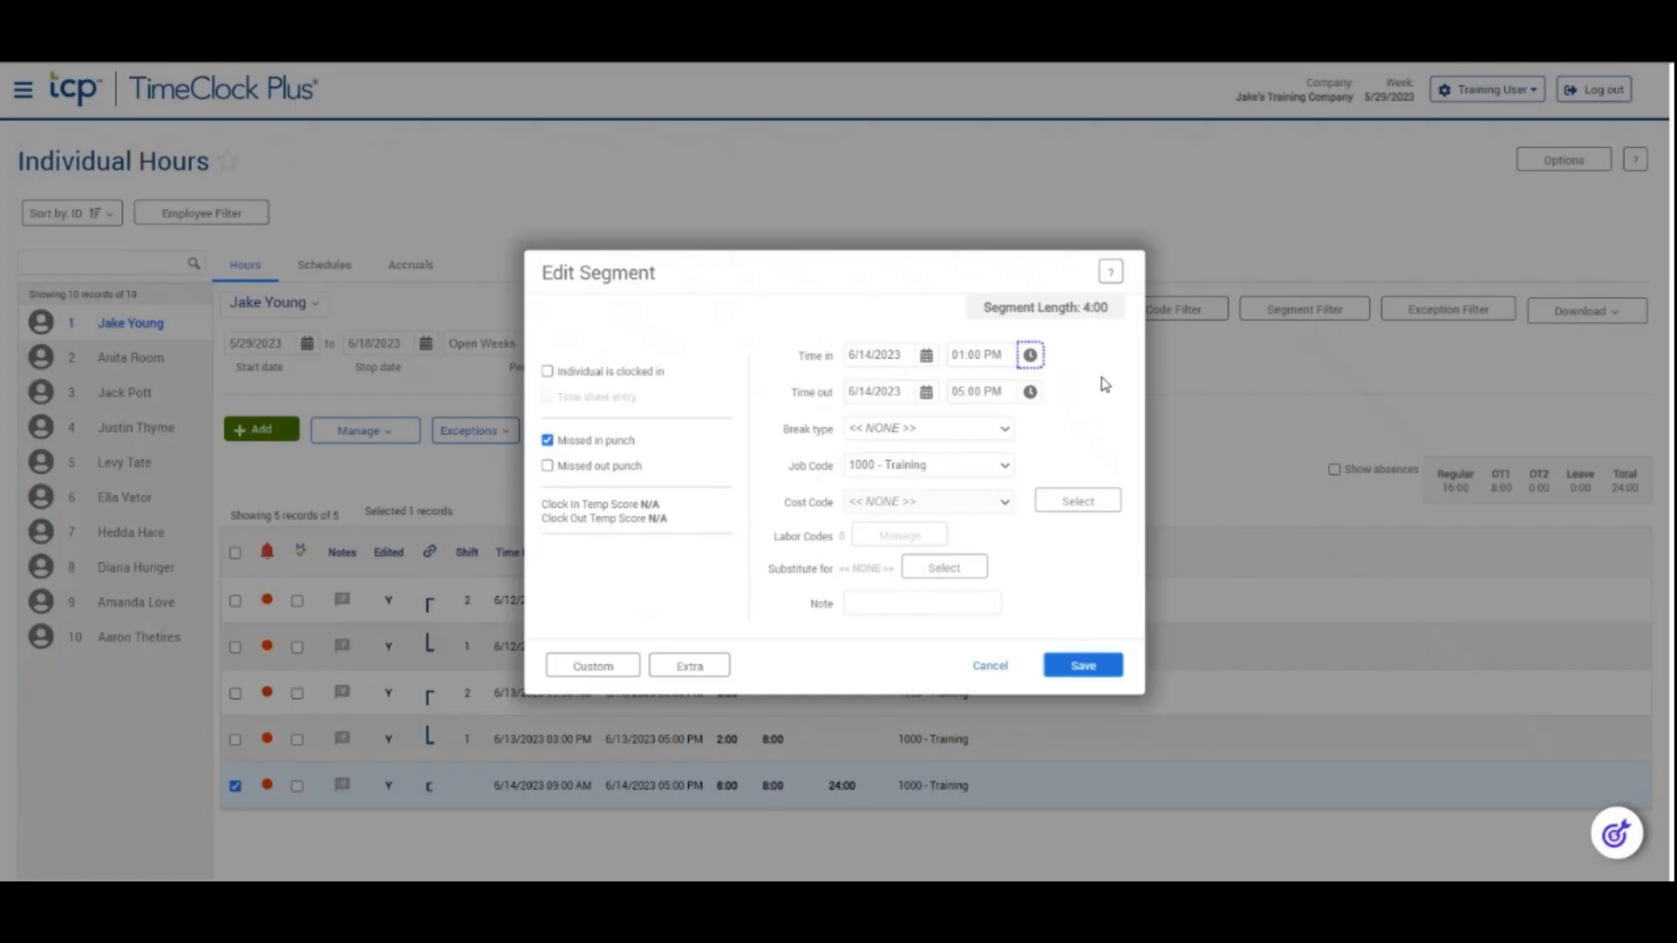
Look through the available job codes, keep 1000 - Training, and save the edited segment.
click(972, 466)
click(973, 465)
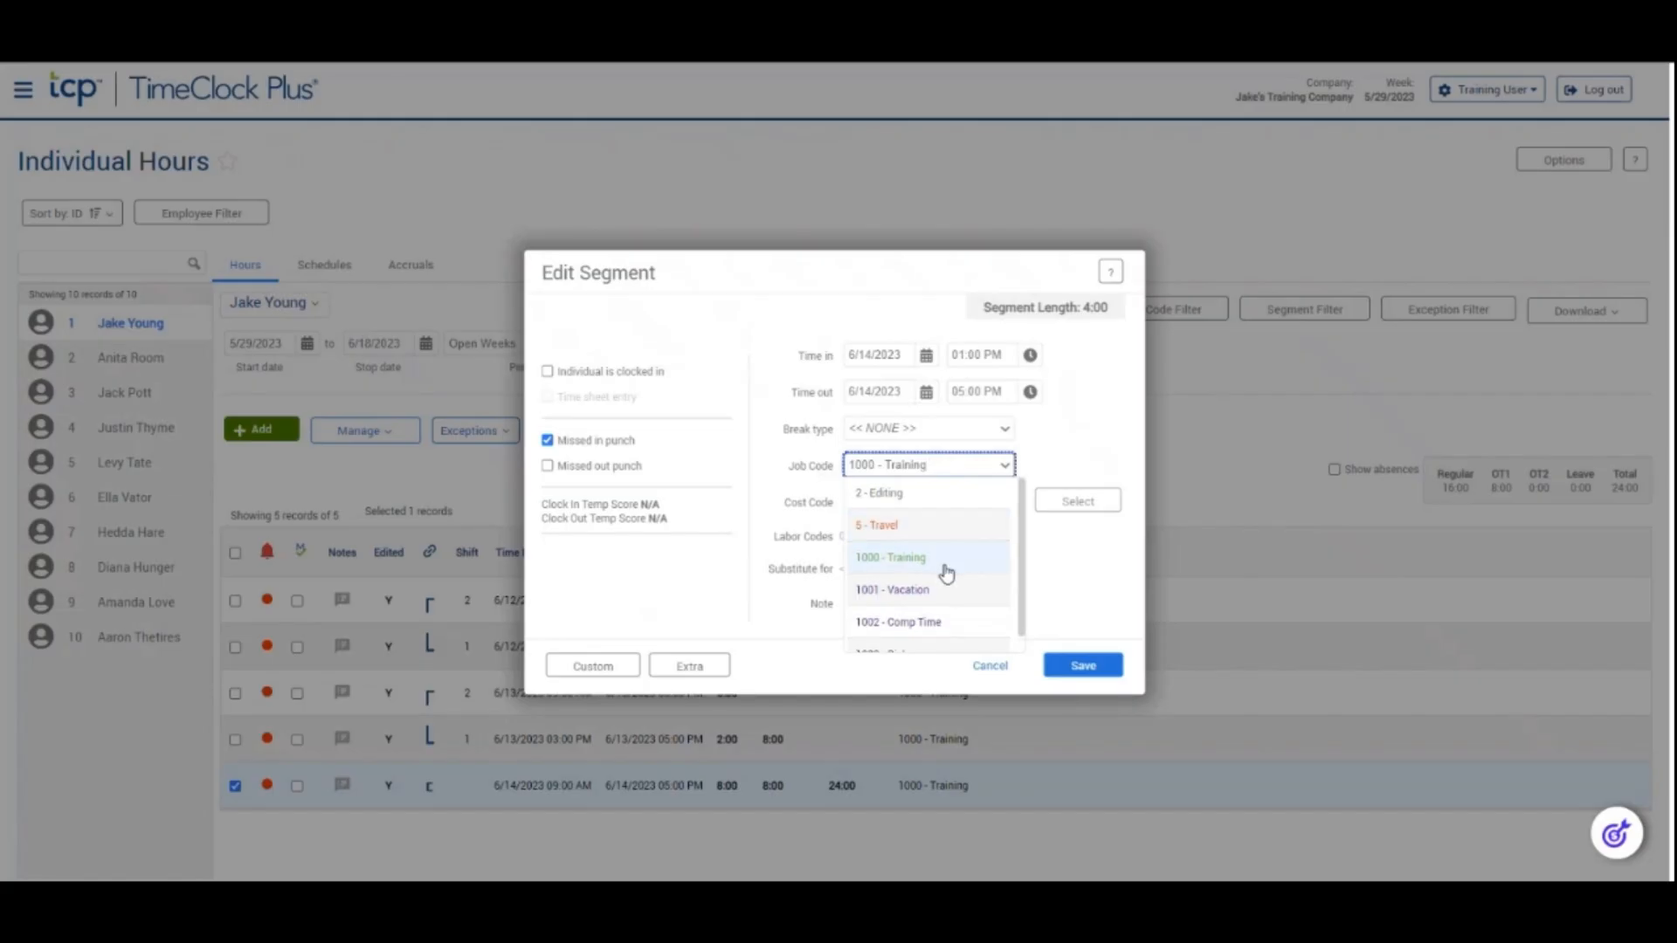
scroll(943, 594, down, 1)
click(1090, 437)
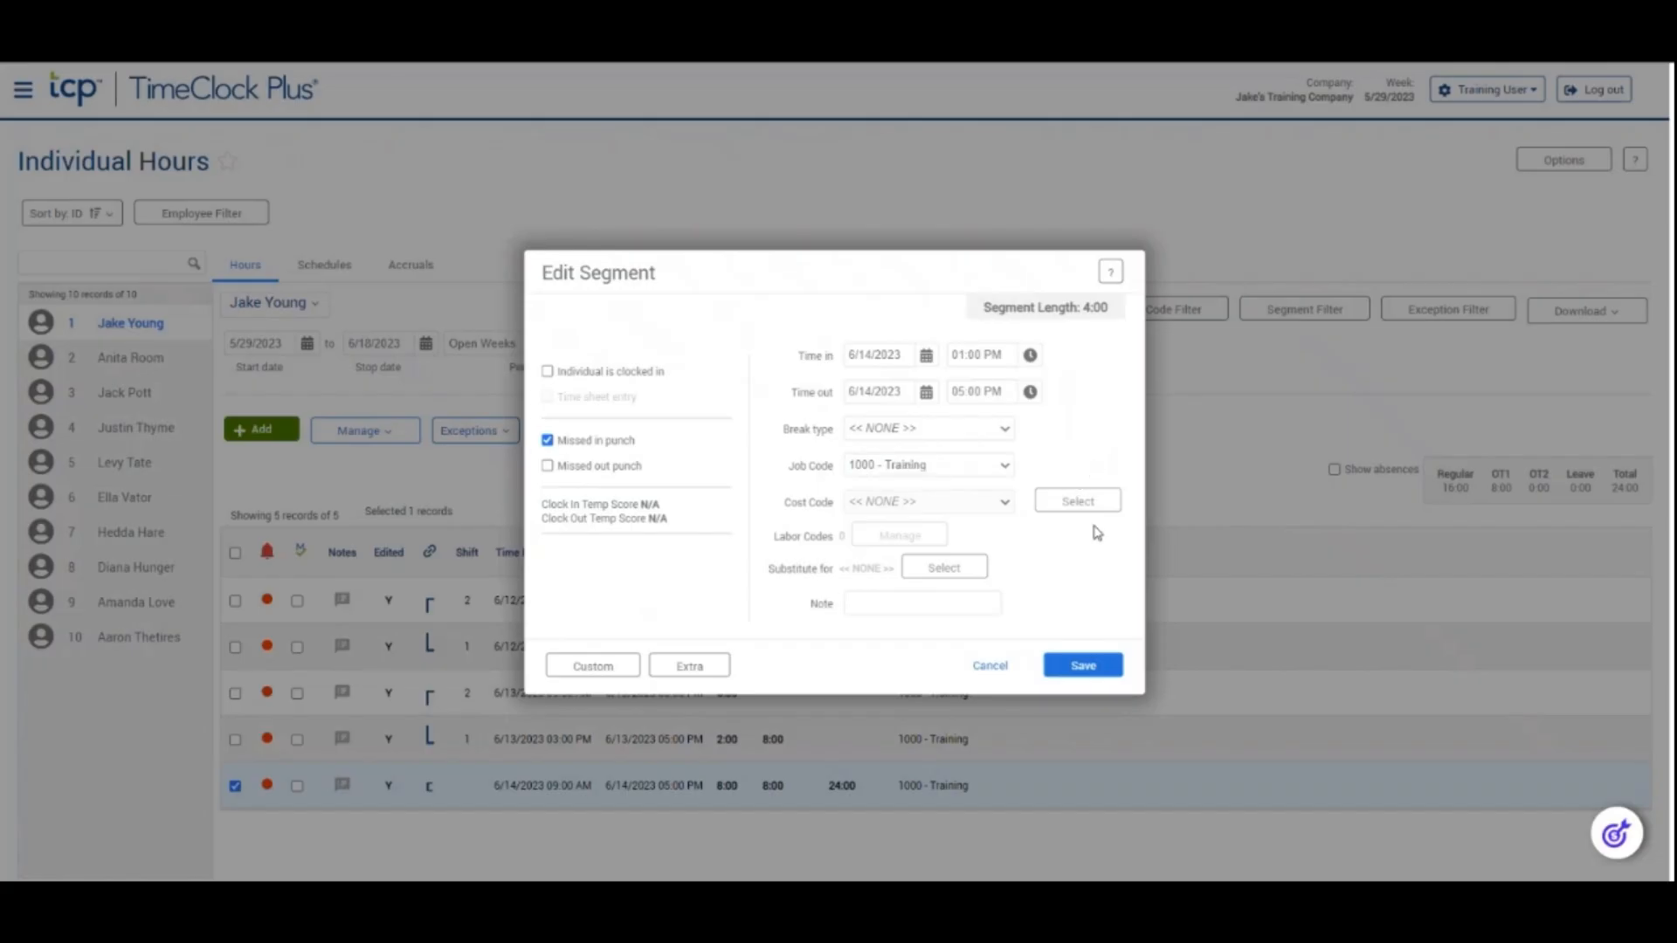
click(1083, 666)
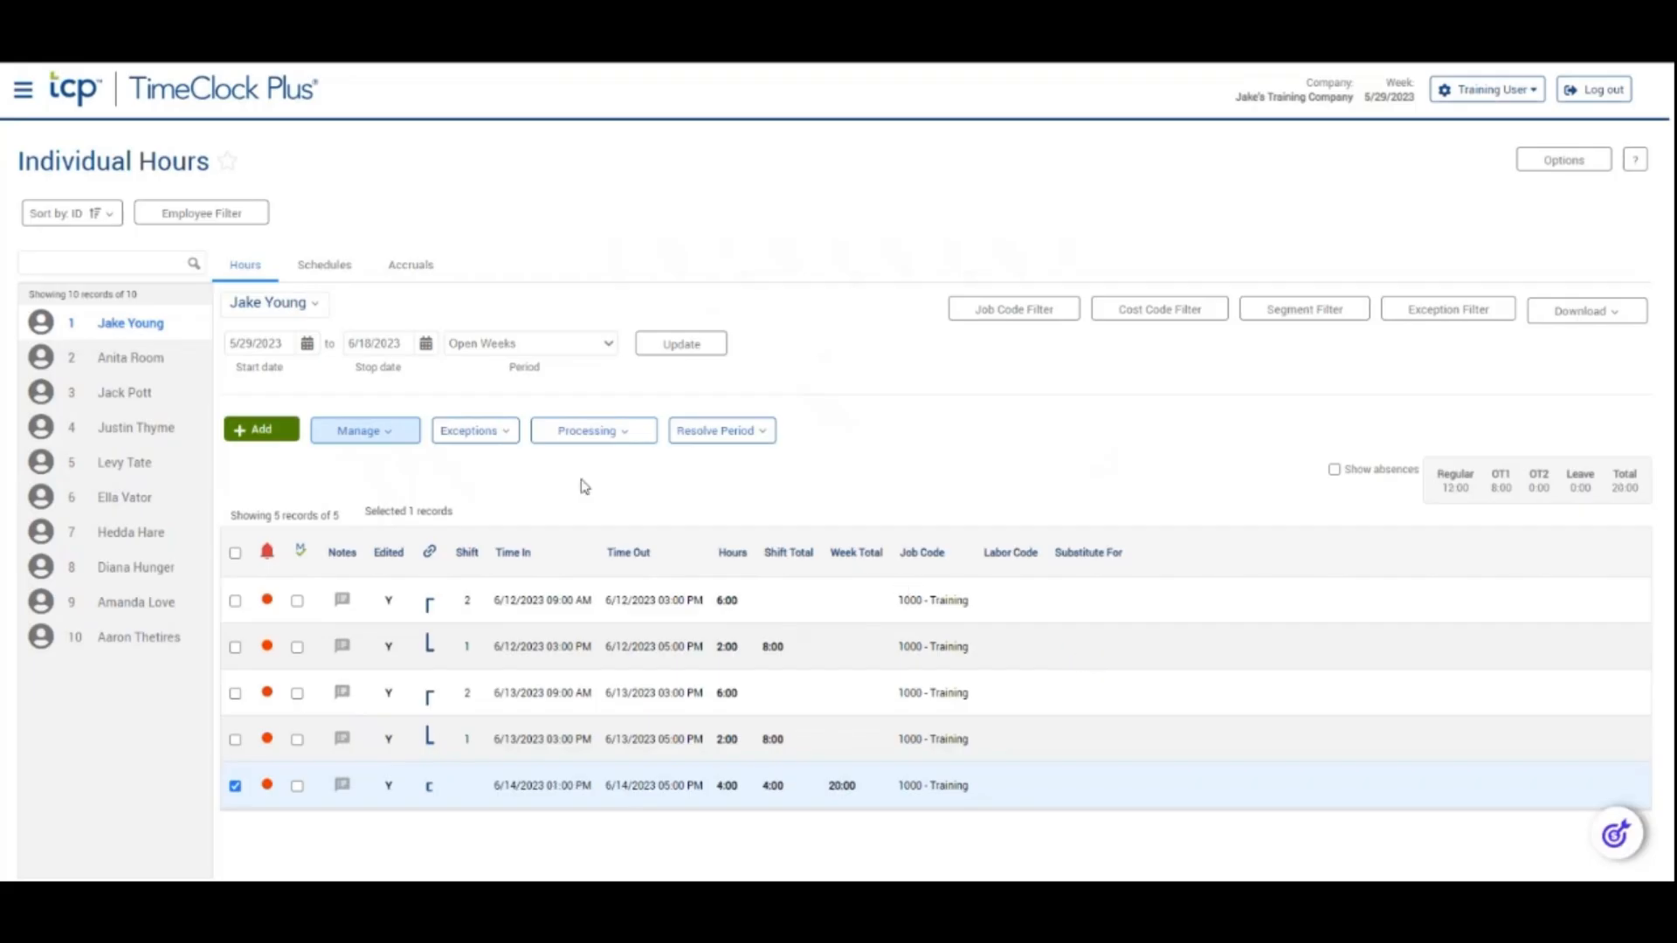
Start a new segment dated 6/15/2023 and try out its clocked-in option, switching it on and off again.
click(286, 432)
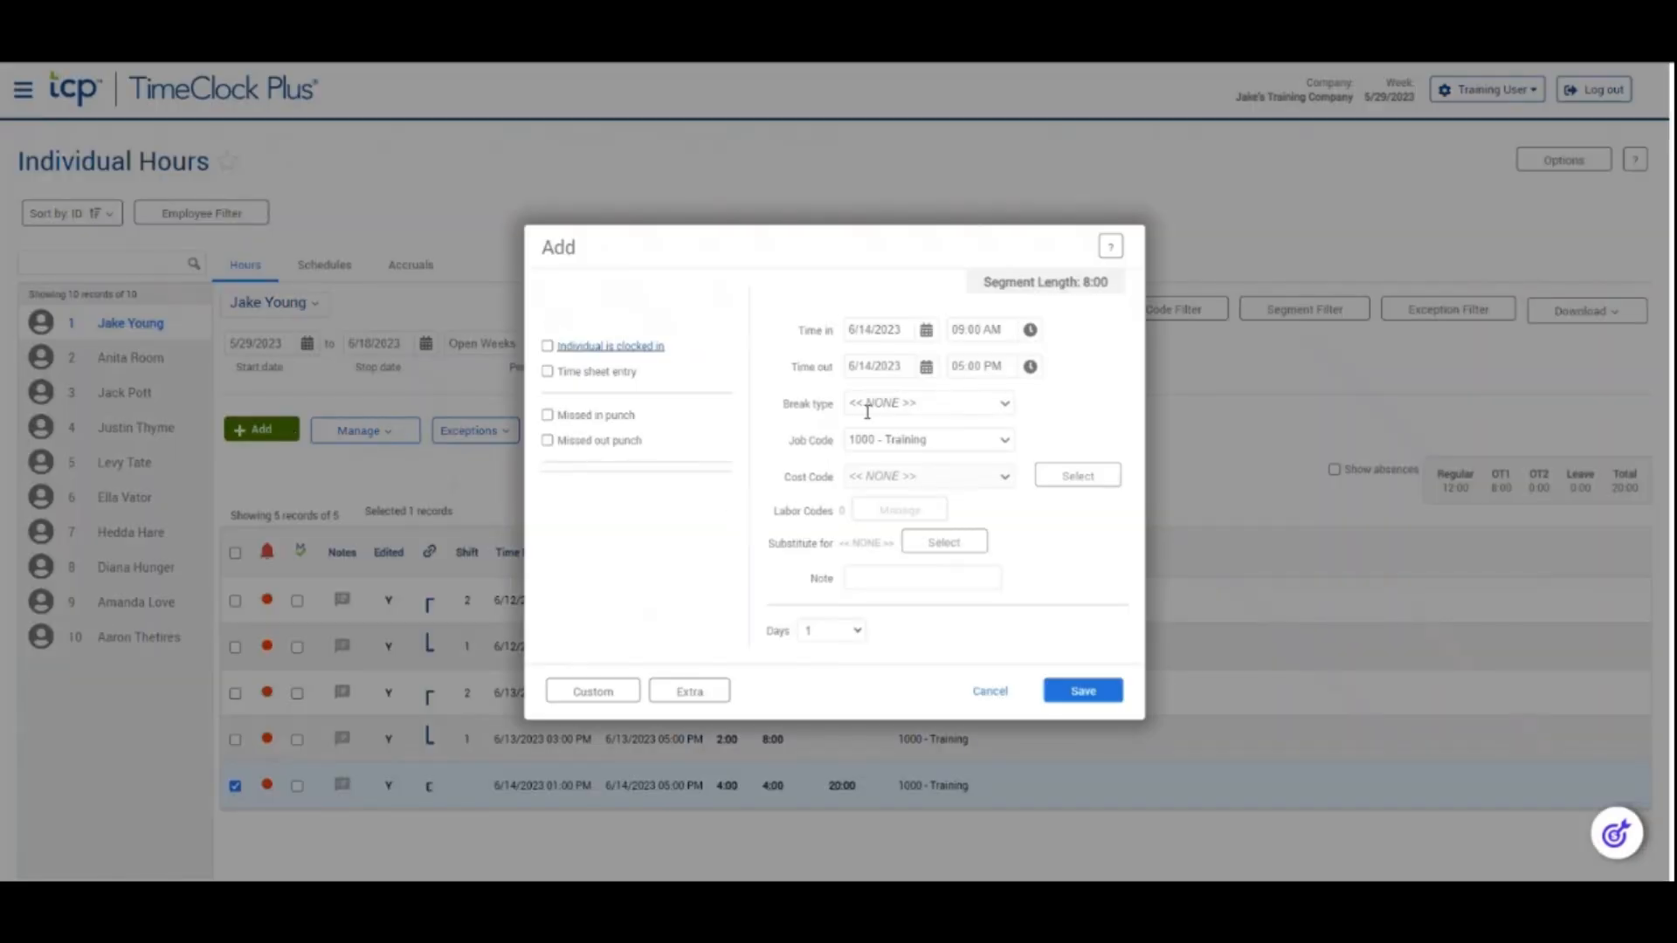
click(929, 334)
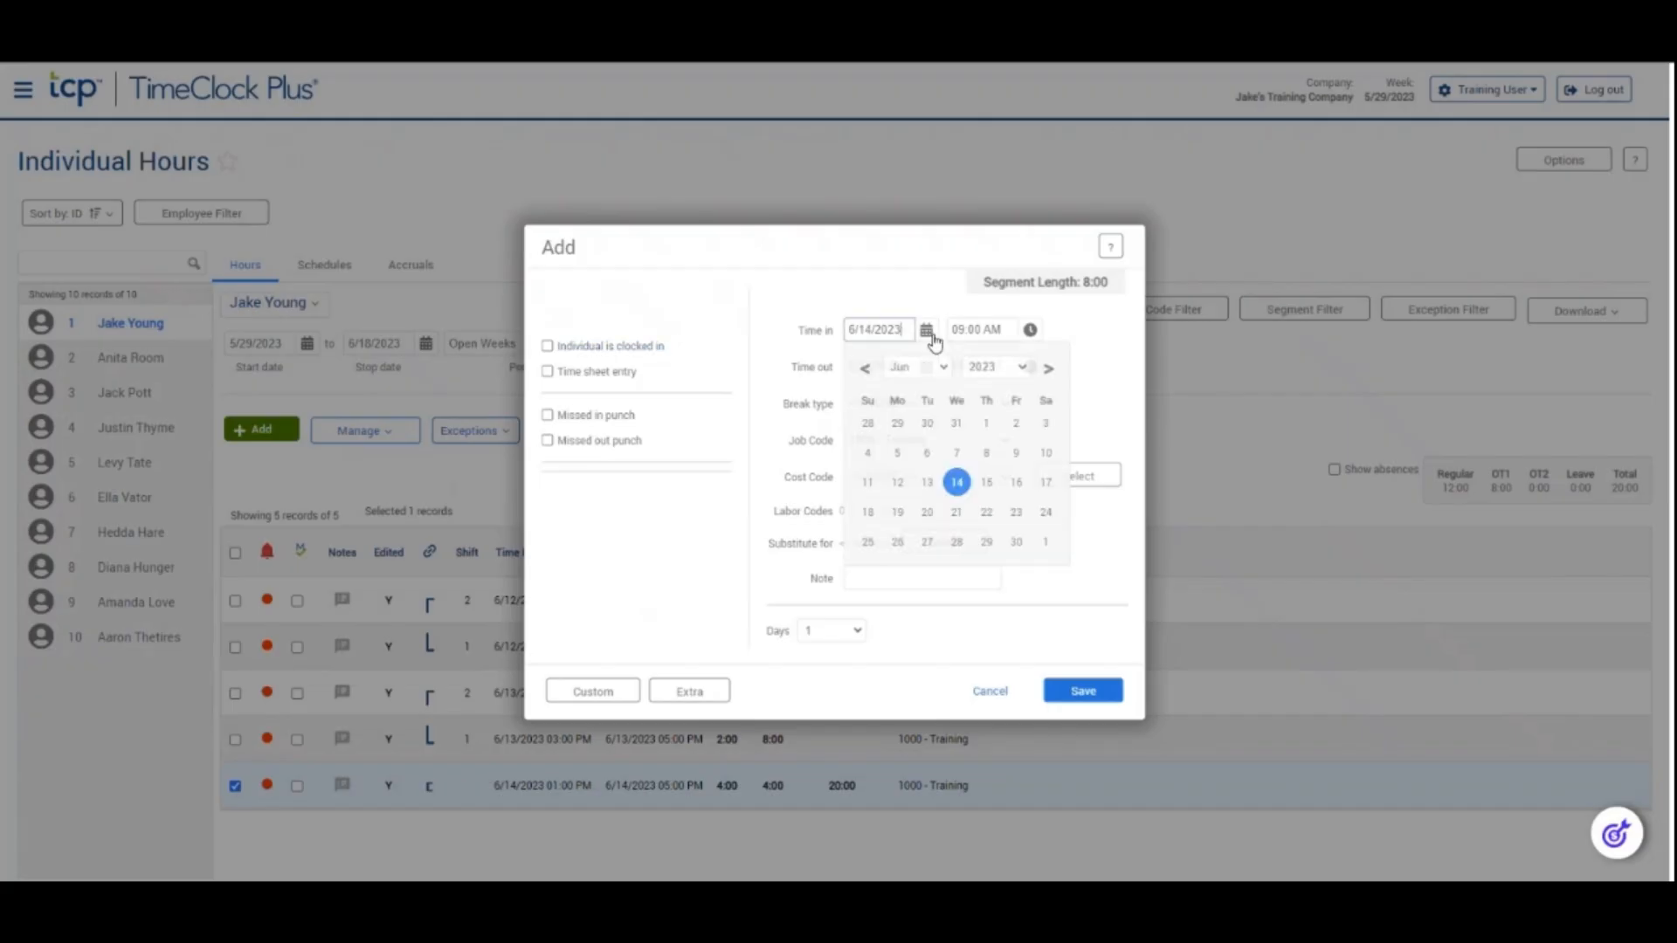
click(990, 487)
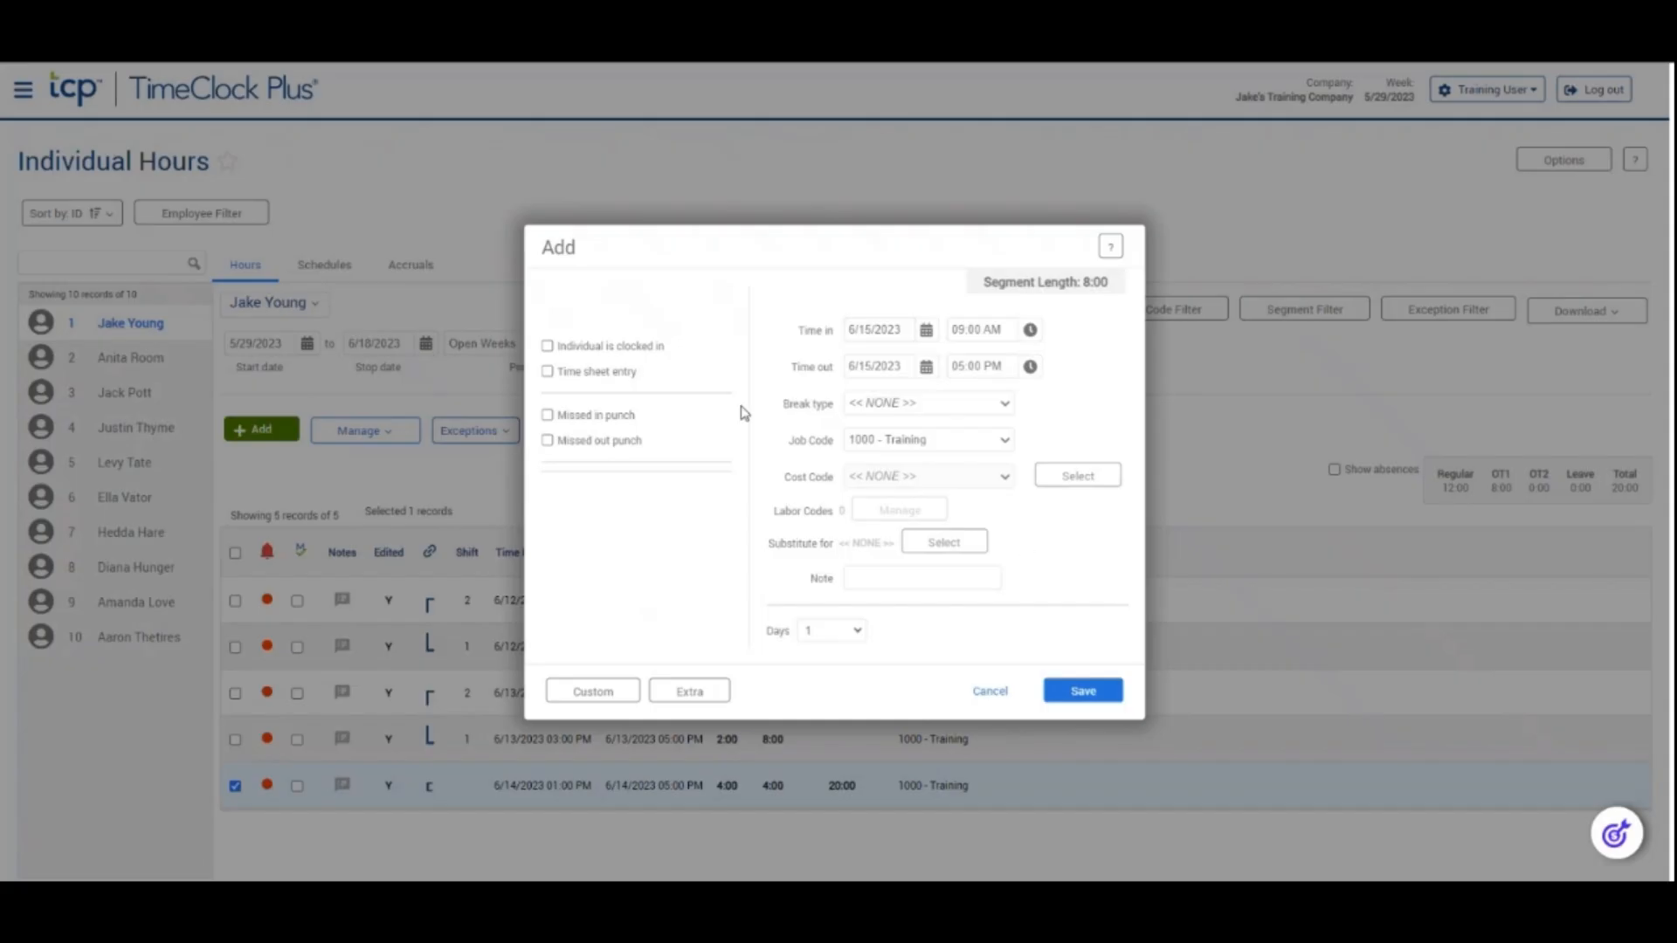
click(635, 349)
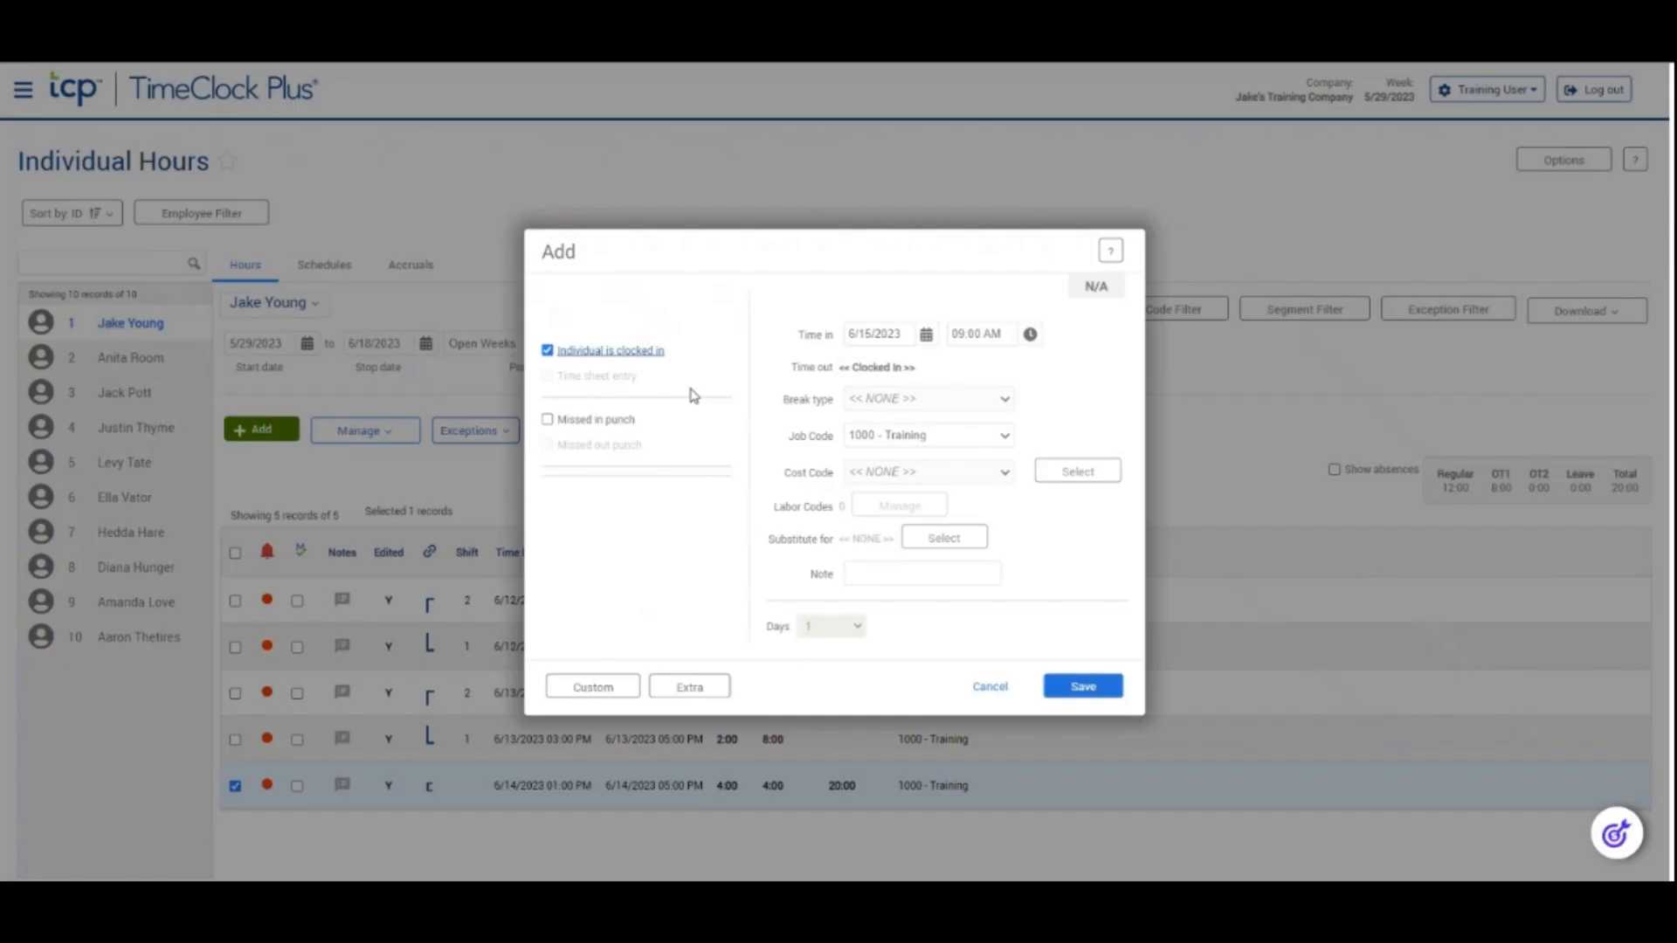
click(596, 422)
click(563, 347)
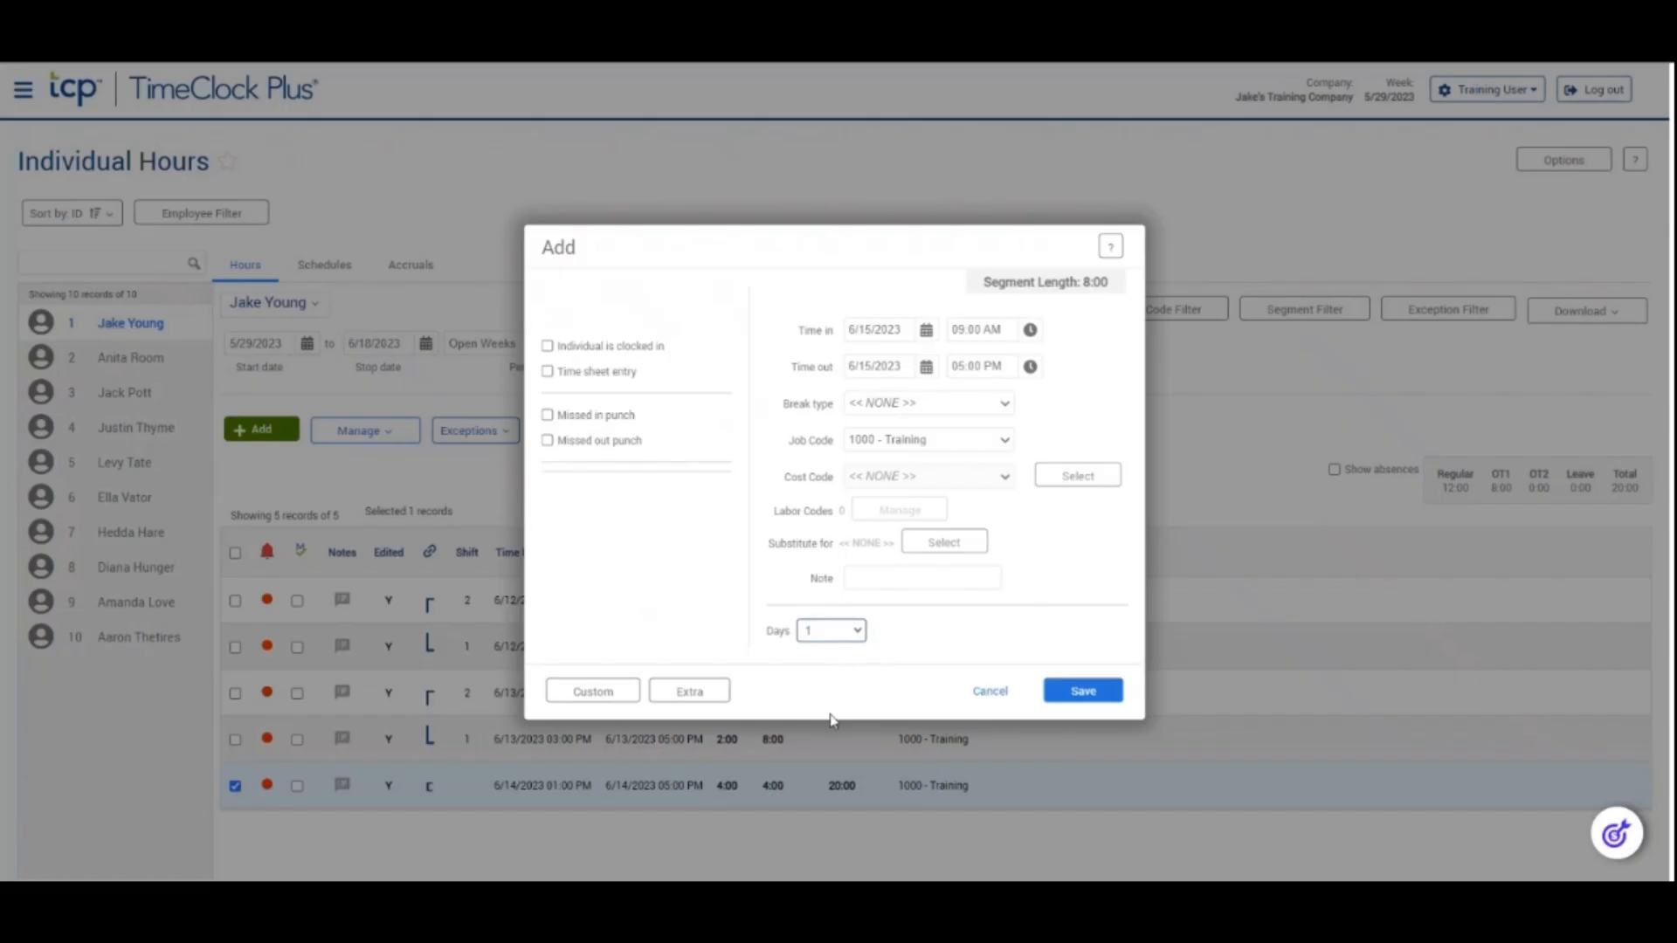
click(1118, 601)
Set the new segment's date to 6/12/2023 and its number of days to 5, and discard the segment.
click(926, 330)
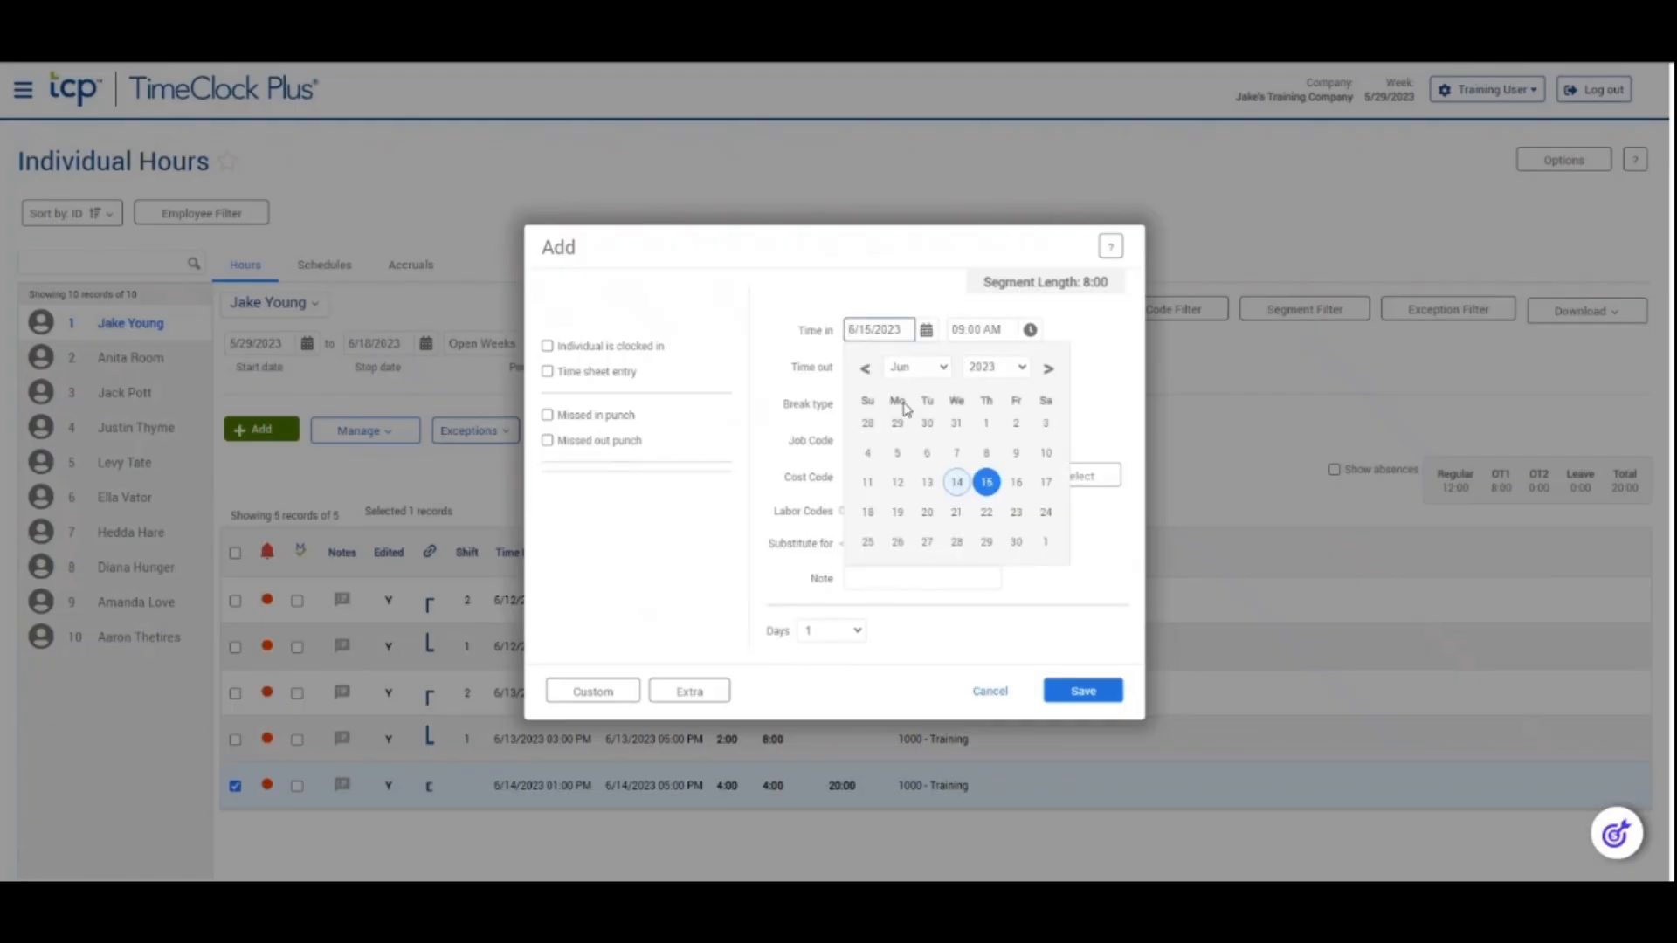
click(897, 483)
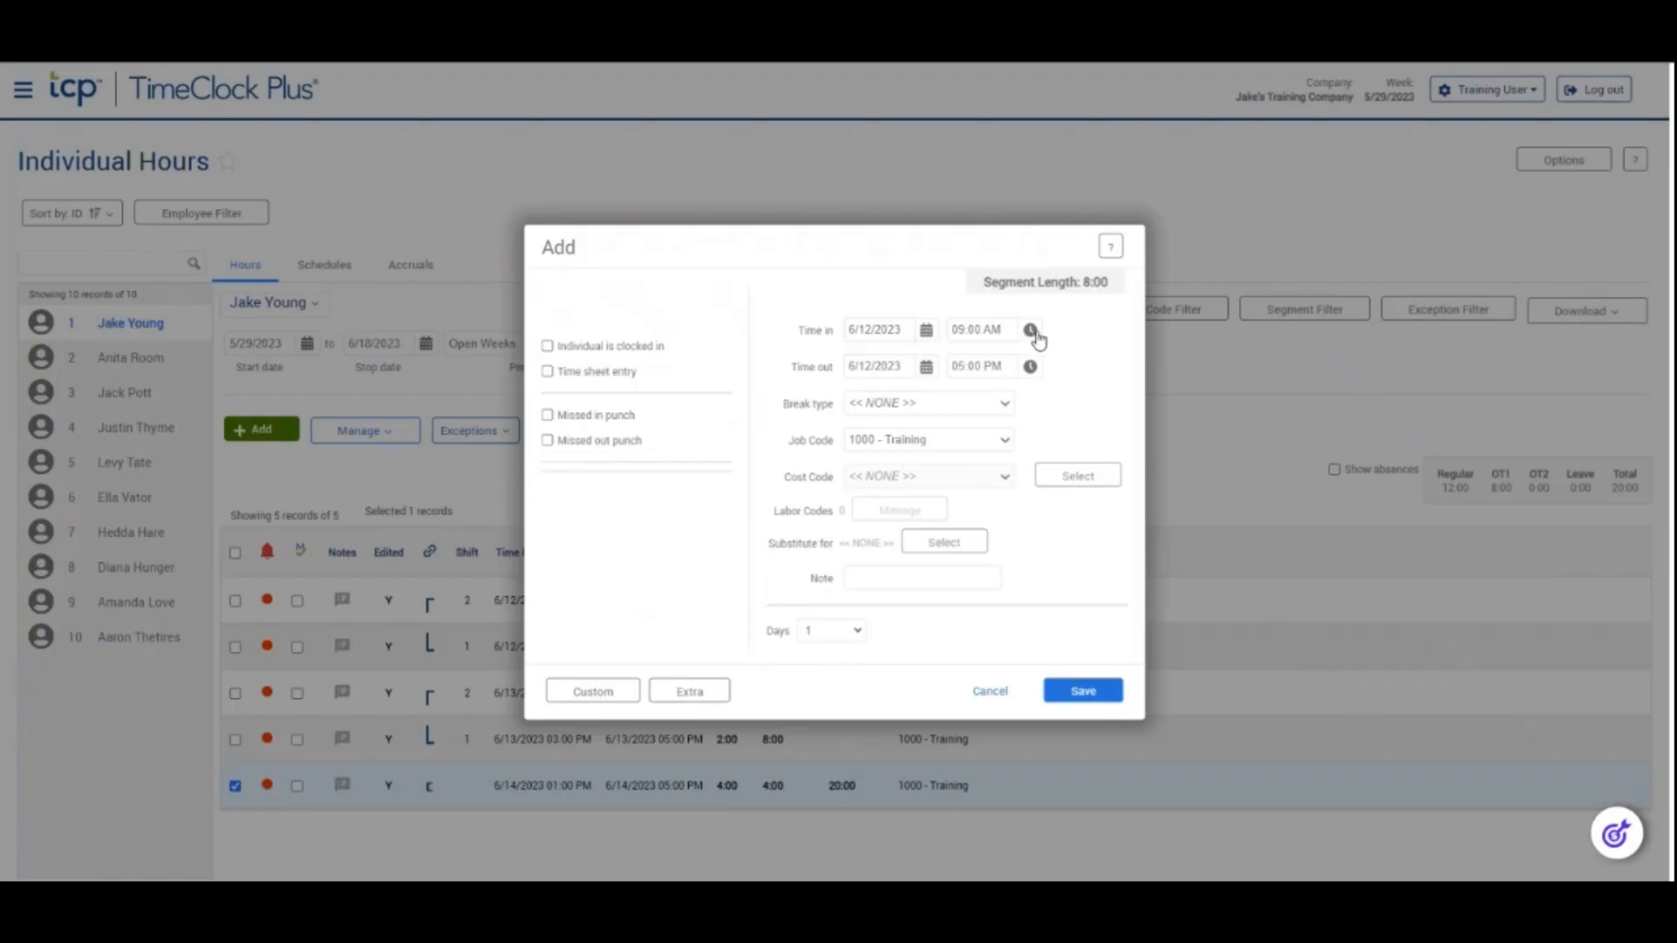
click(821, 634)
key(5)
click(860, 574)
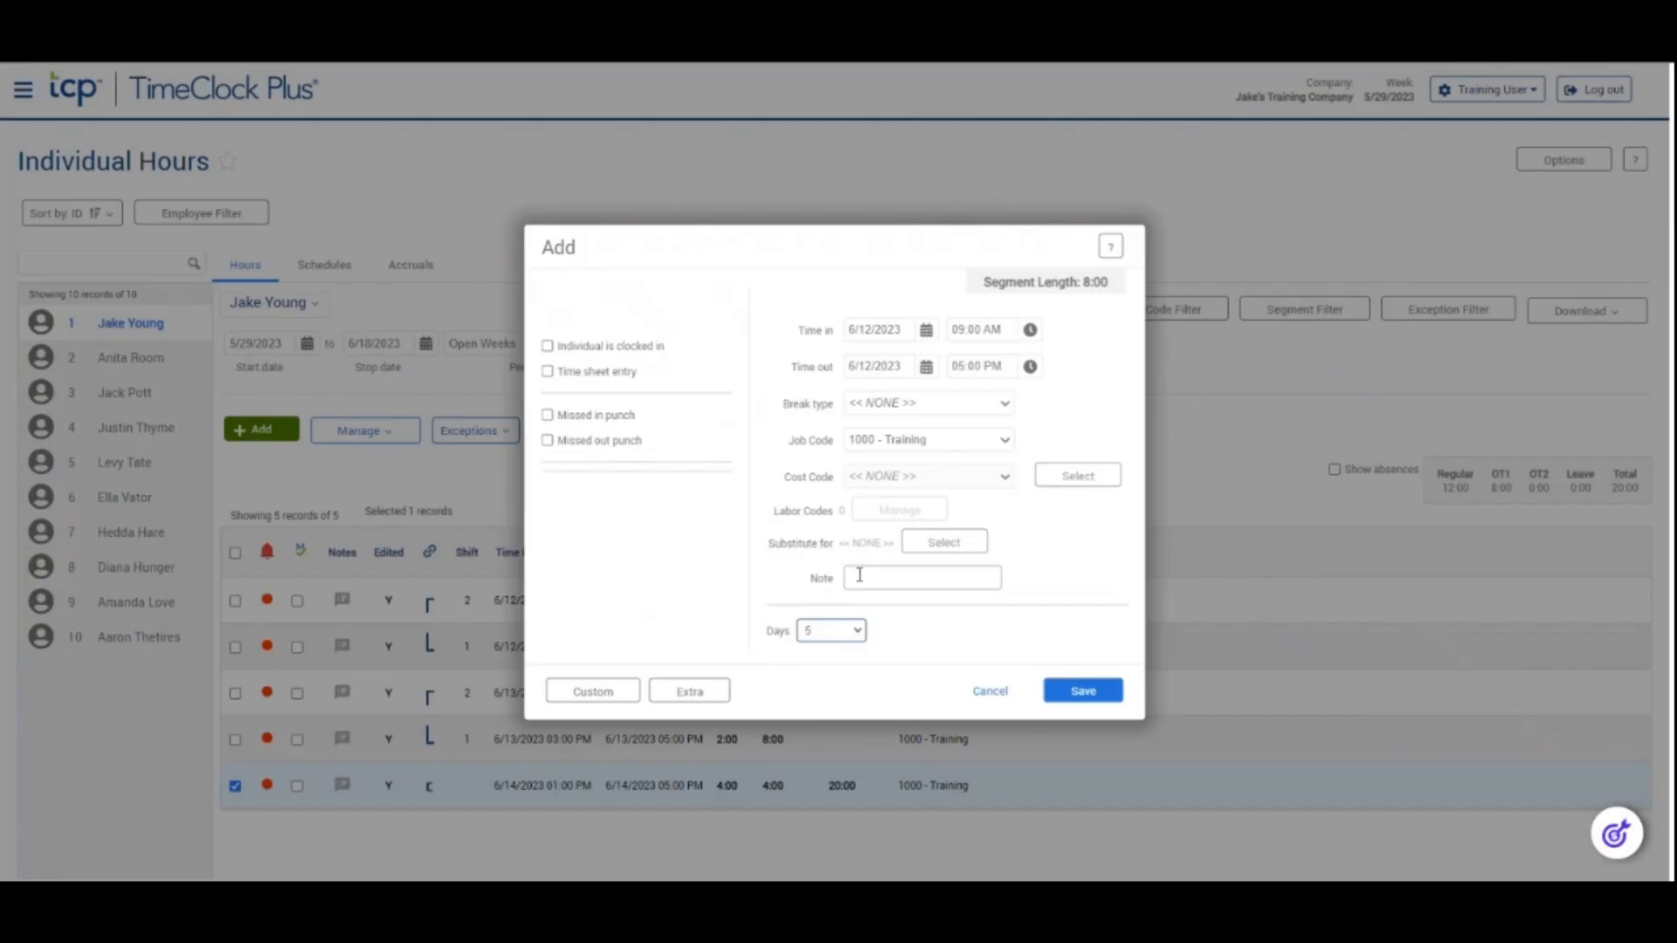
click(991, 694)
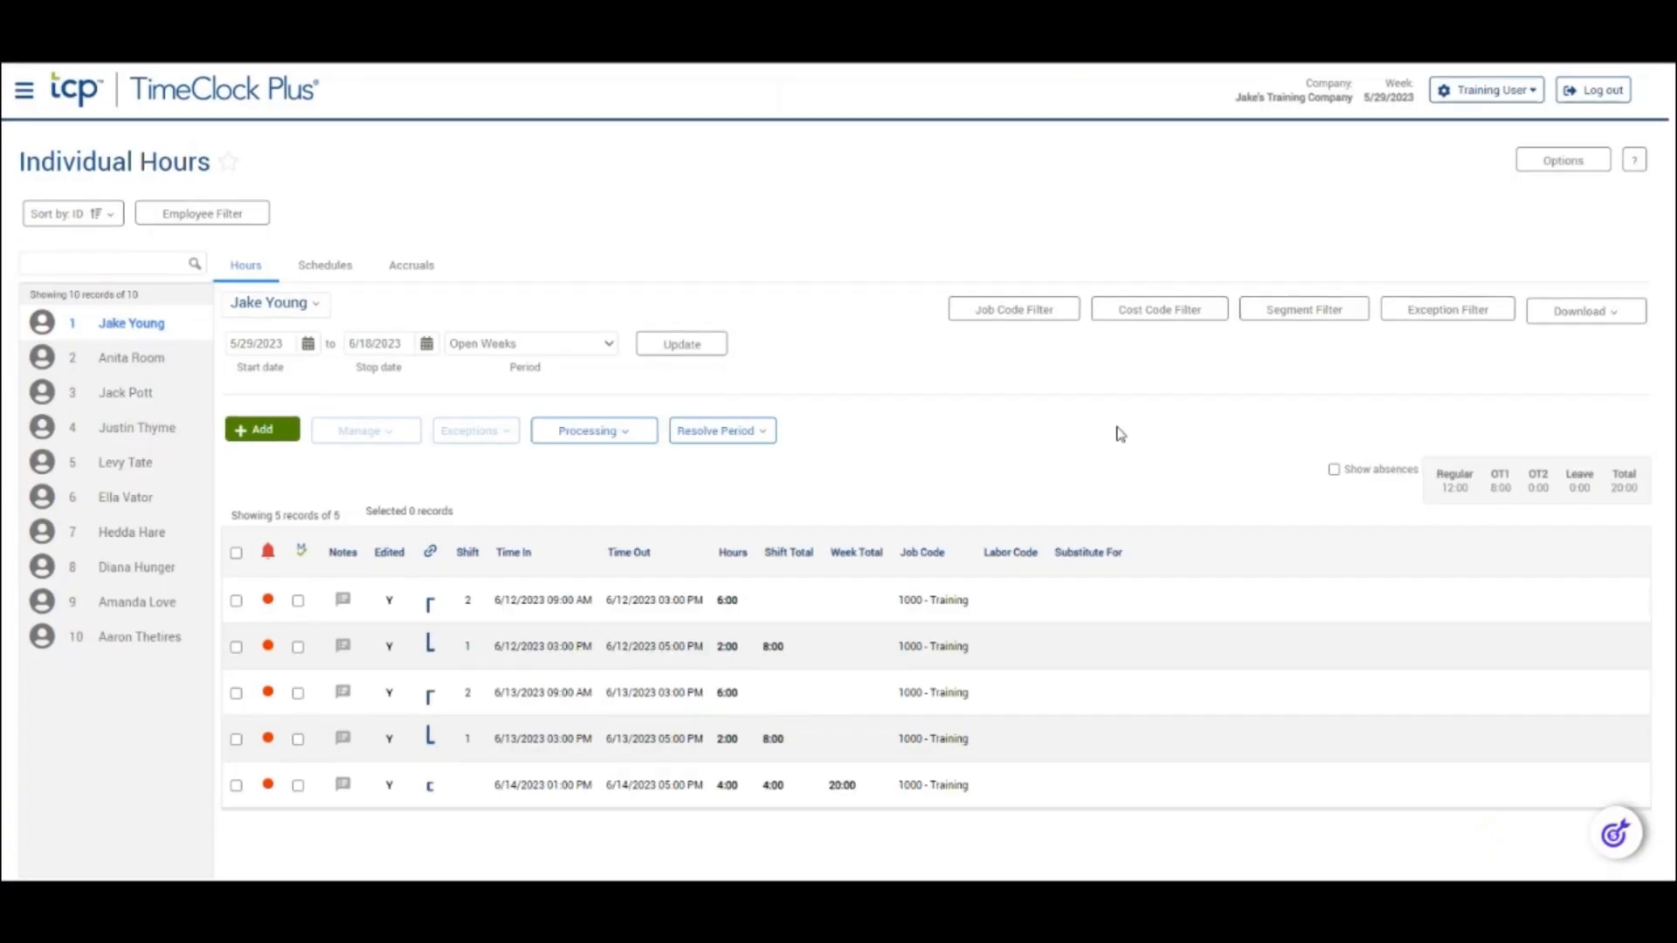
Add a 30-minute break at 12:00 PM to the 6/12/2023 09:00 AM segment and check the break's details.
right_click(642, 607)
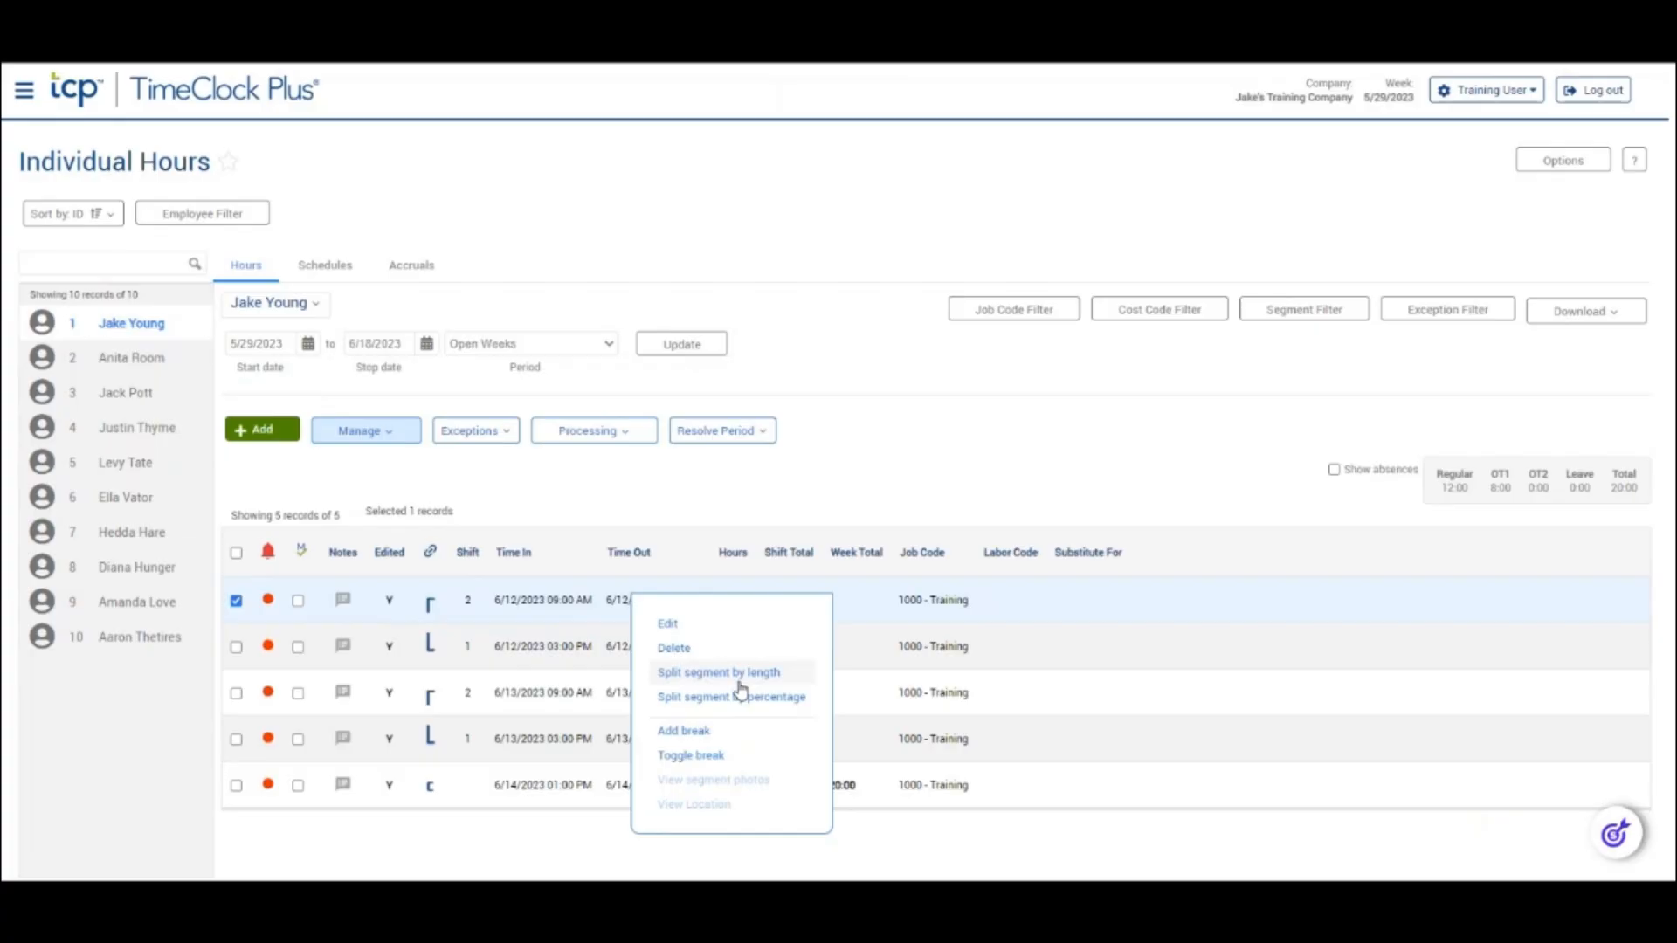
click(742, 736)
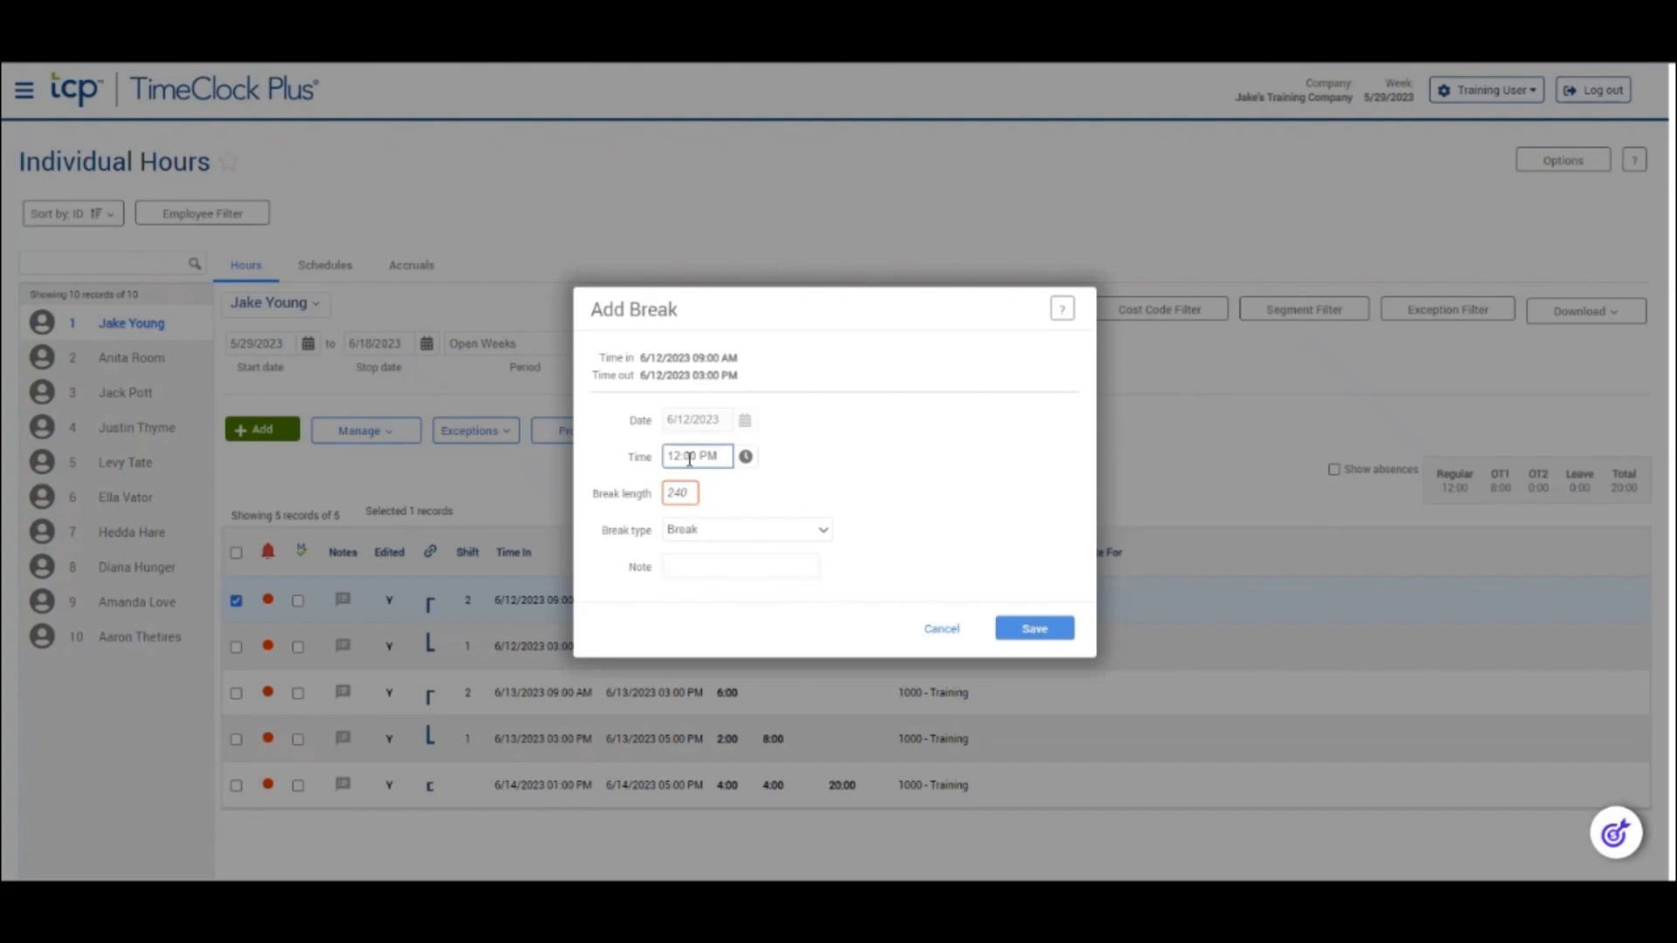
click(677, 492)
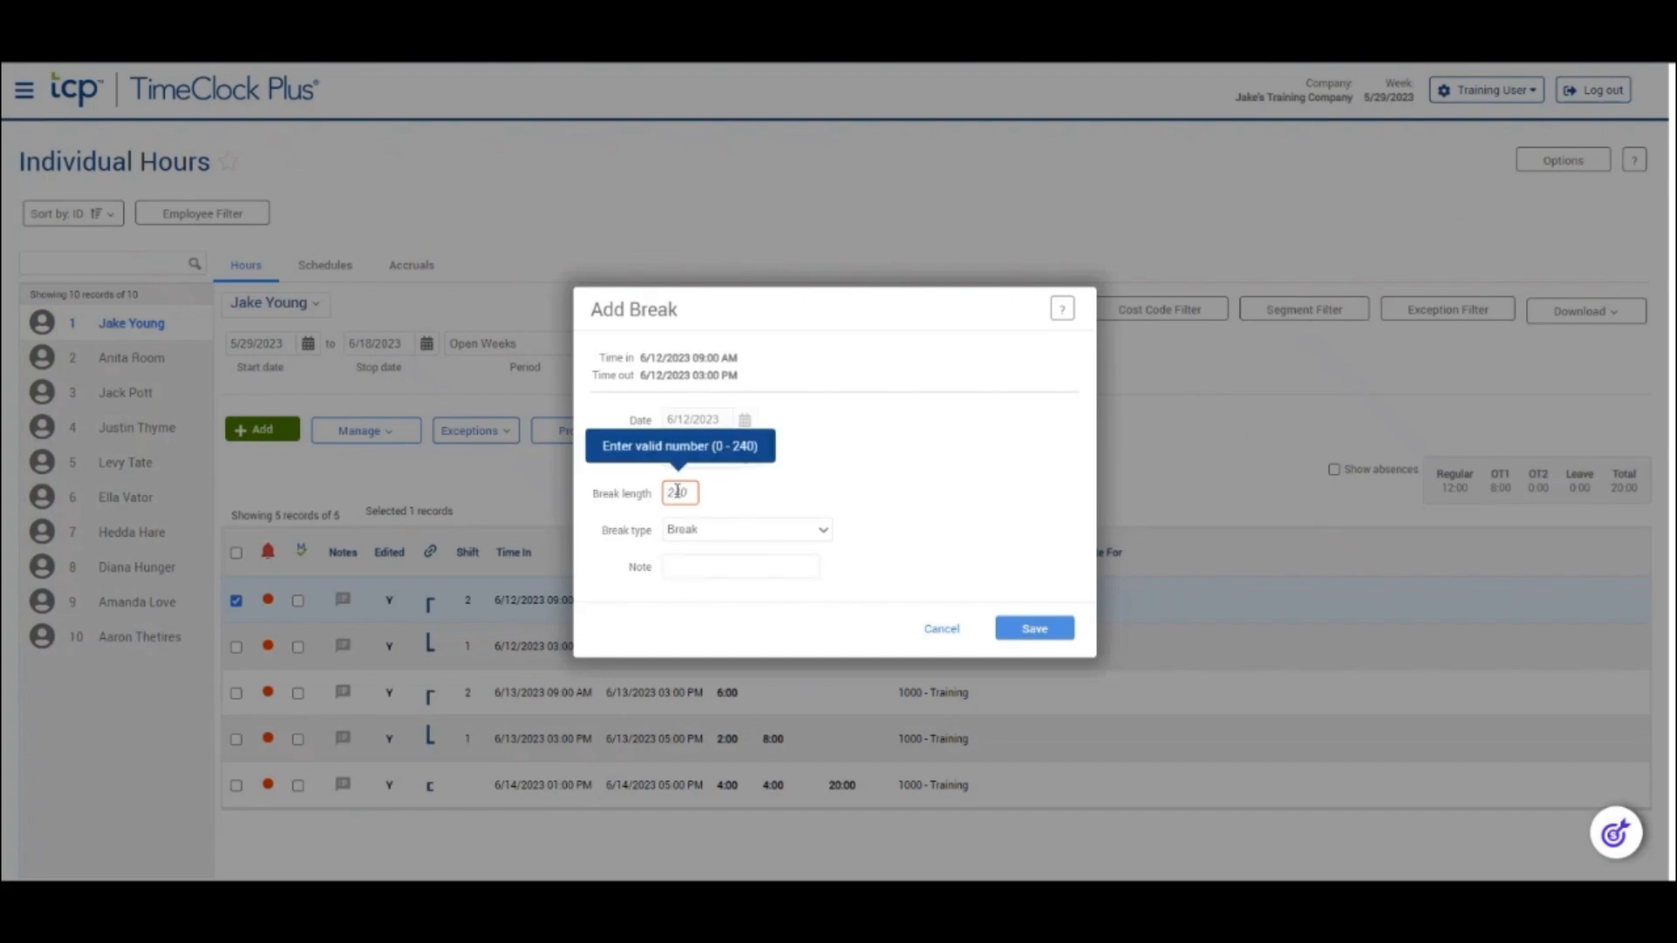
text(30)
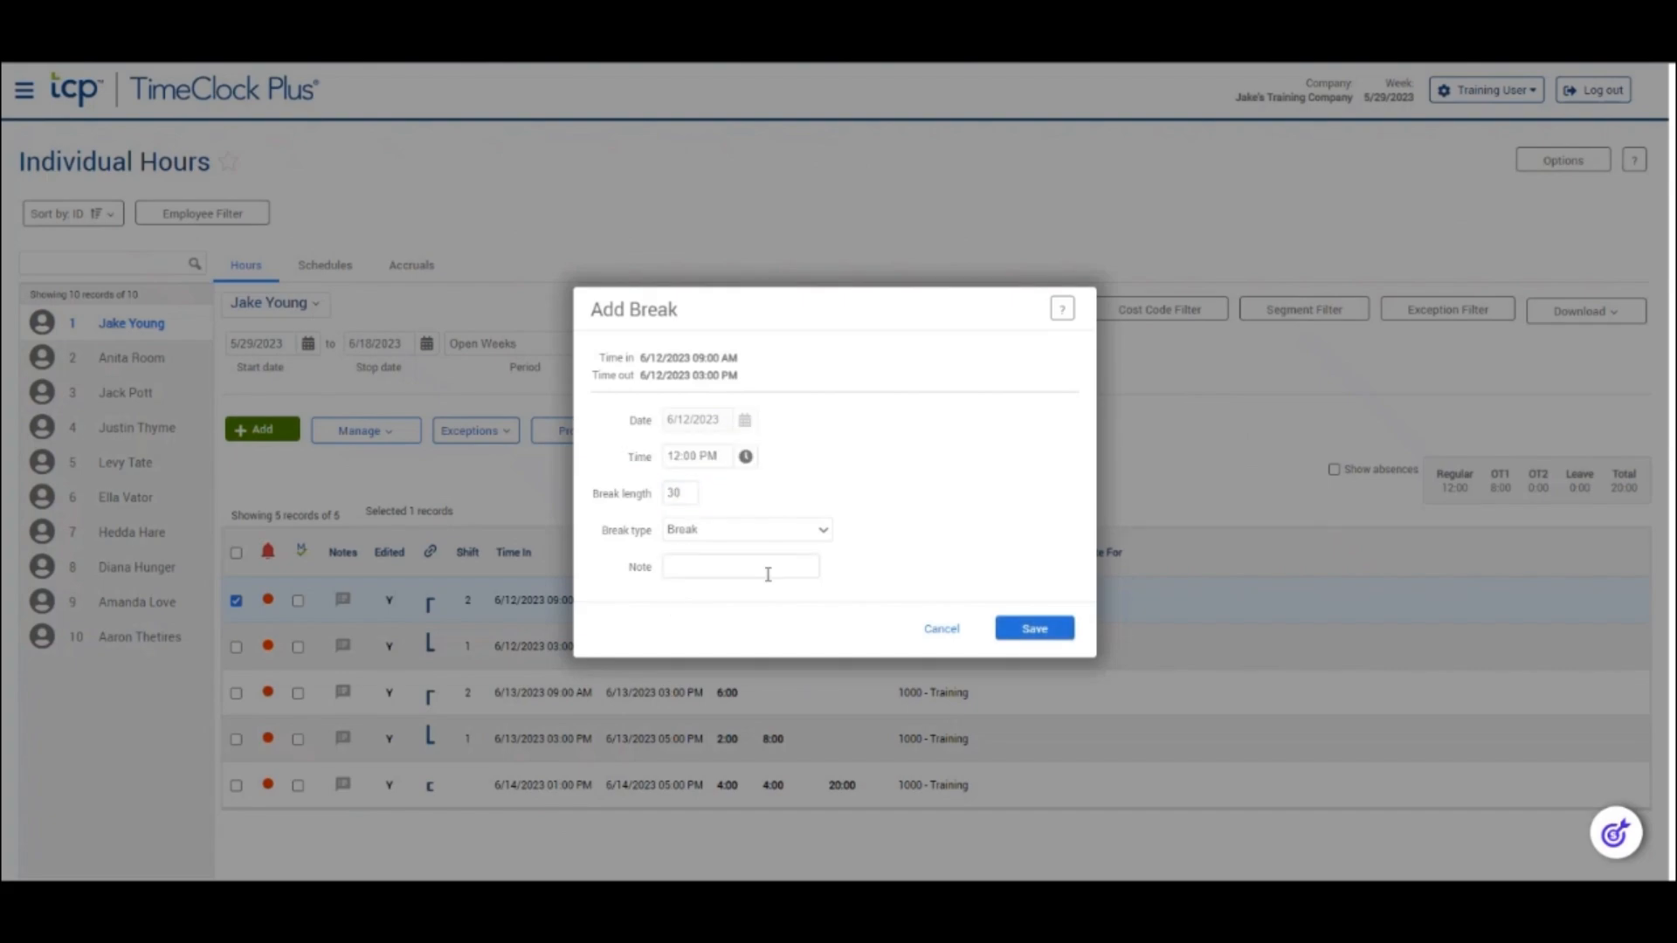
click(765, 574)
click(1035, 629)
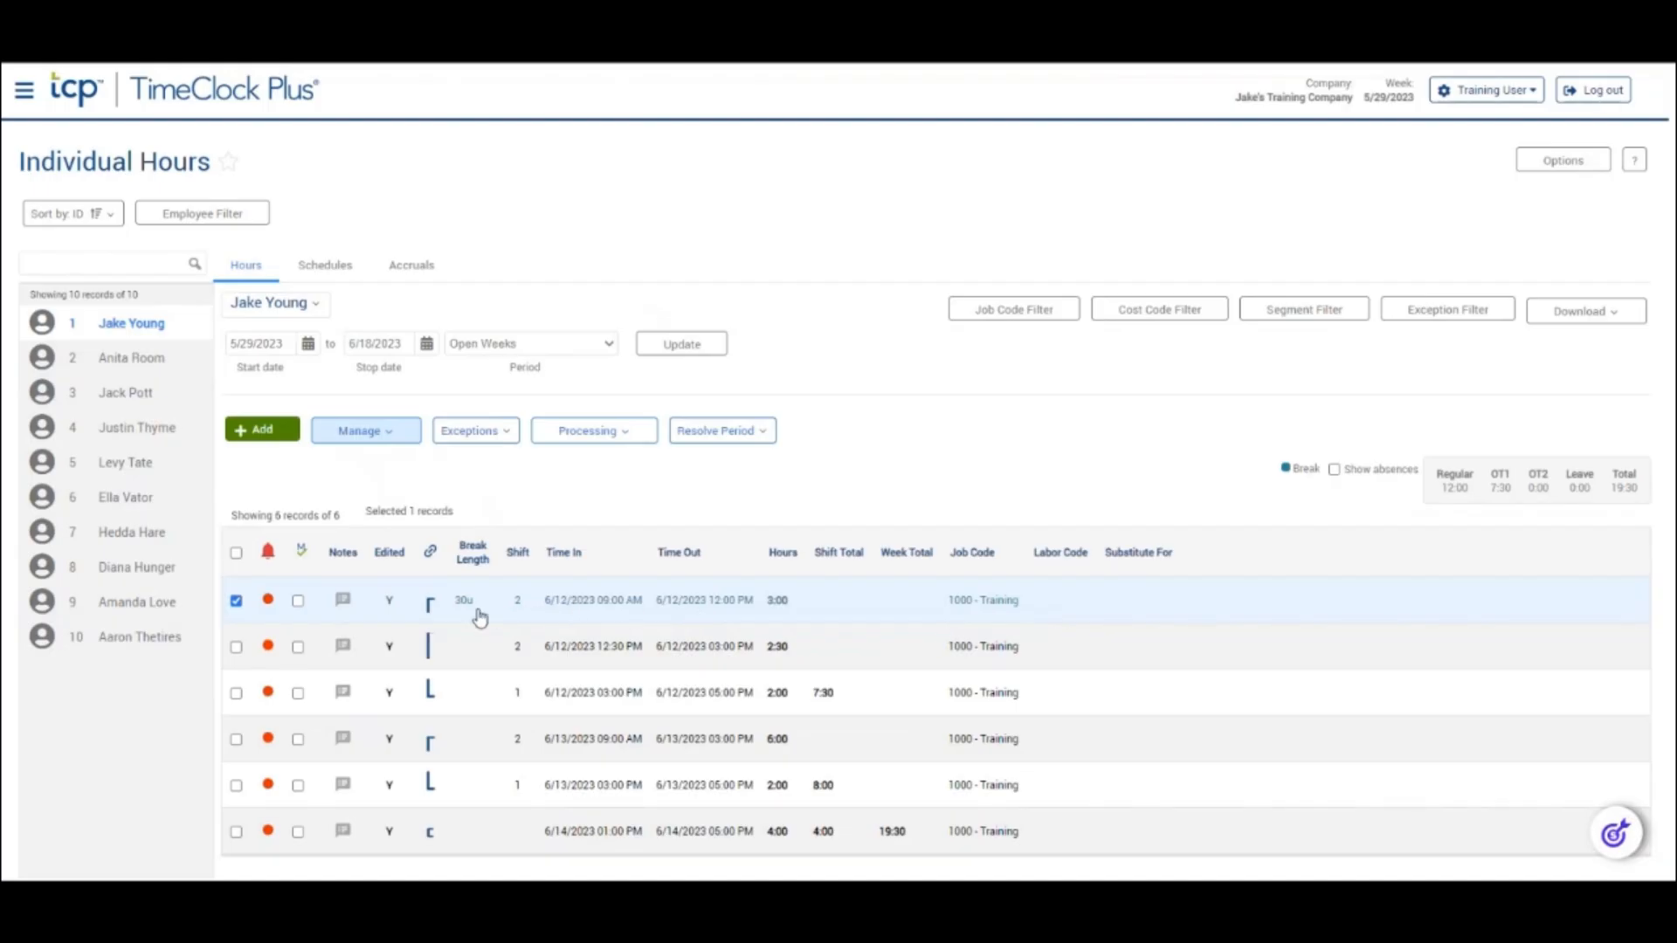
mouse_move(471, 618)
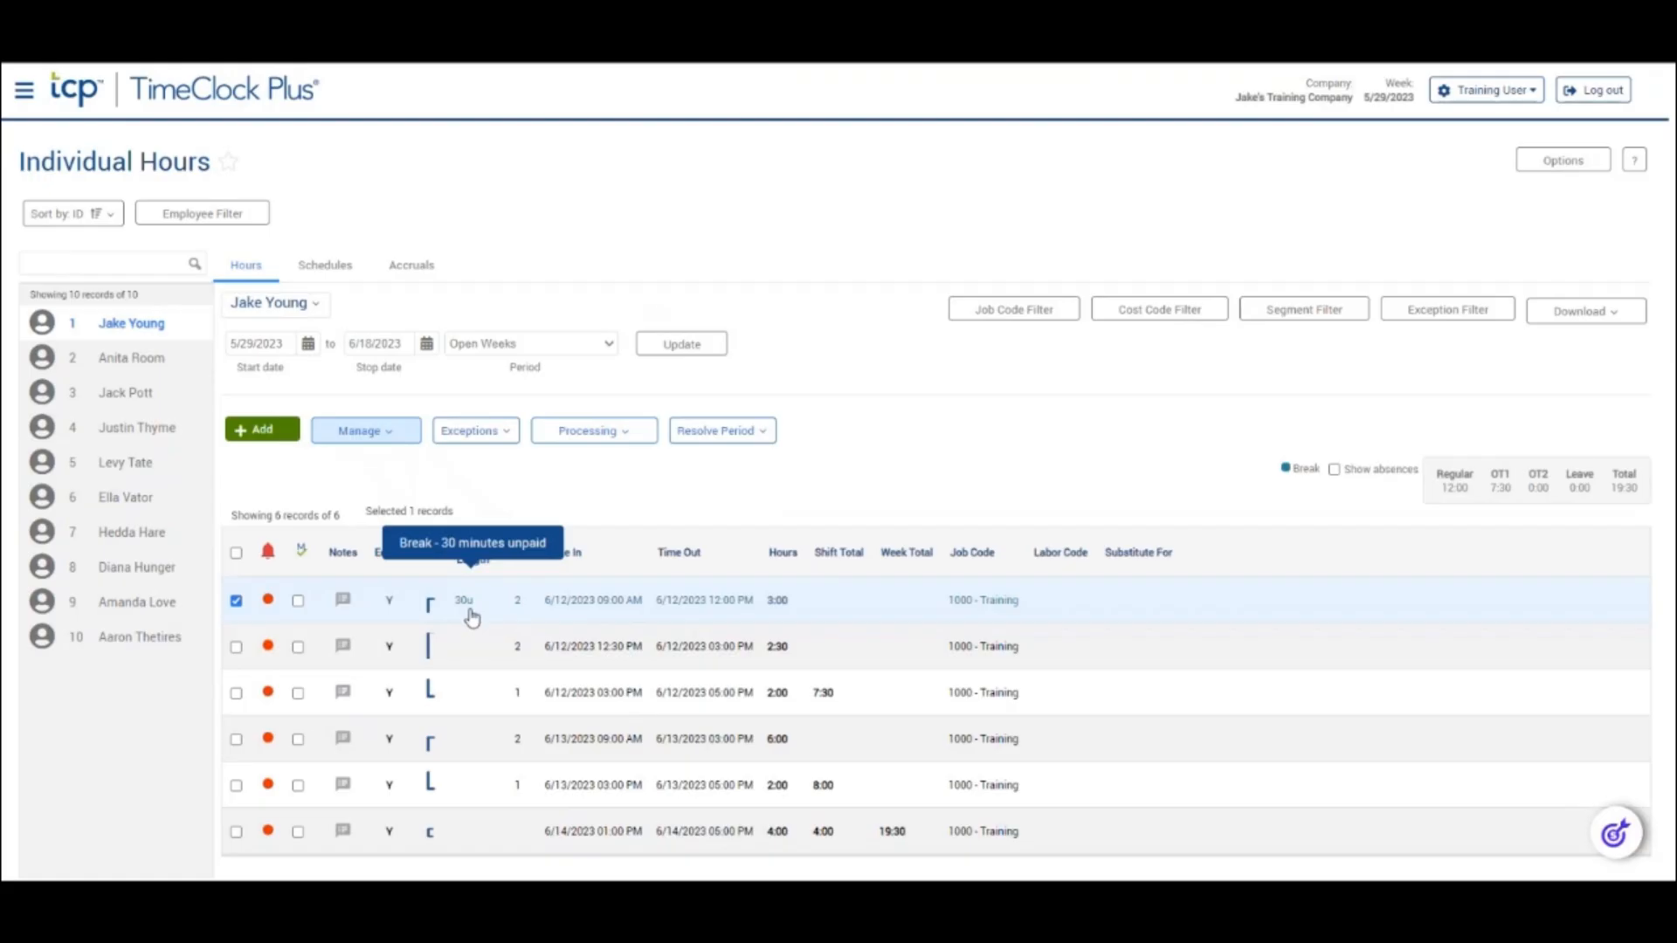
Split the 6/13/2023 09:00 AM segment by length into two parts at 12:00 PM, with a 30-minute break between them.
right_click(612, 741)
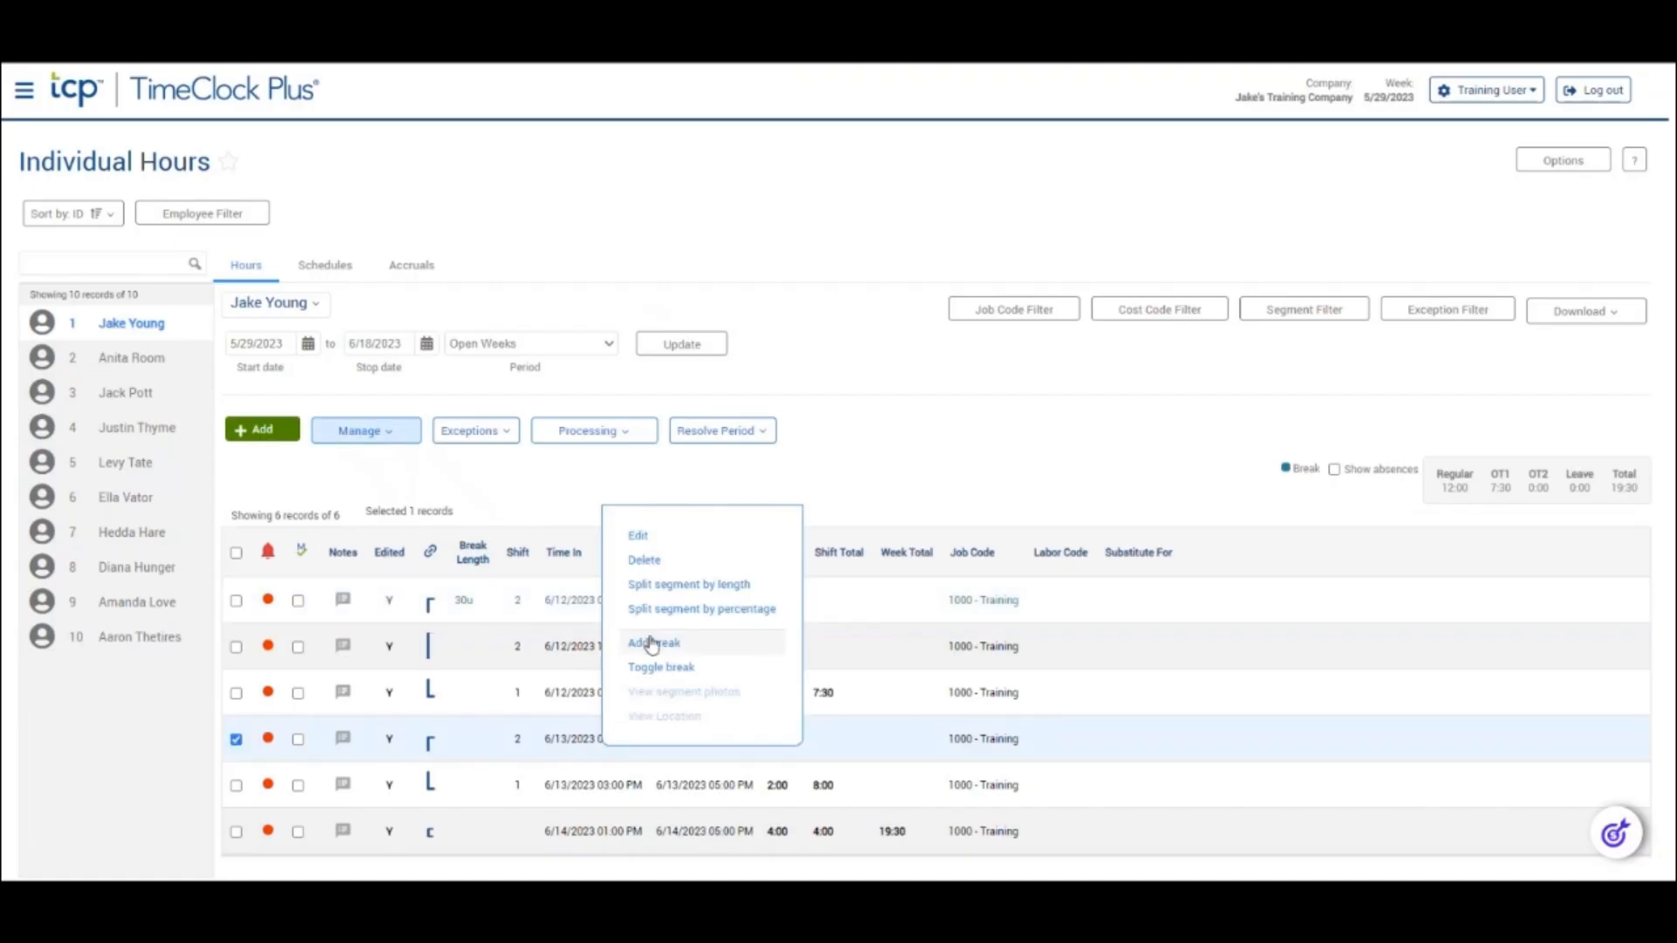
click(651, 586)
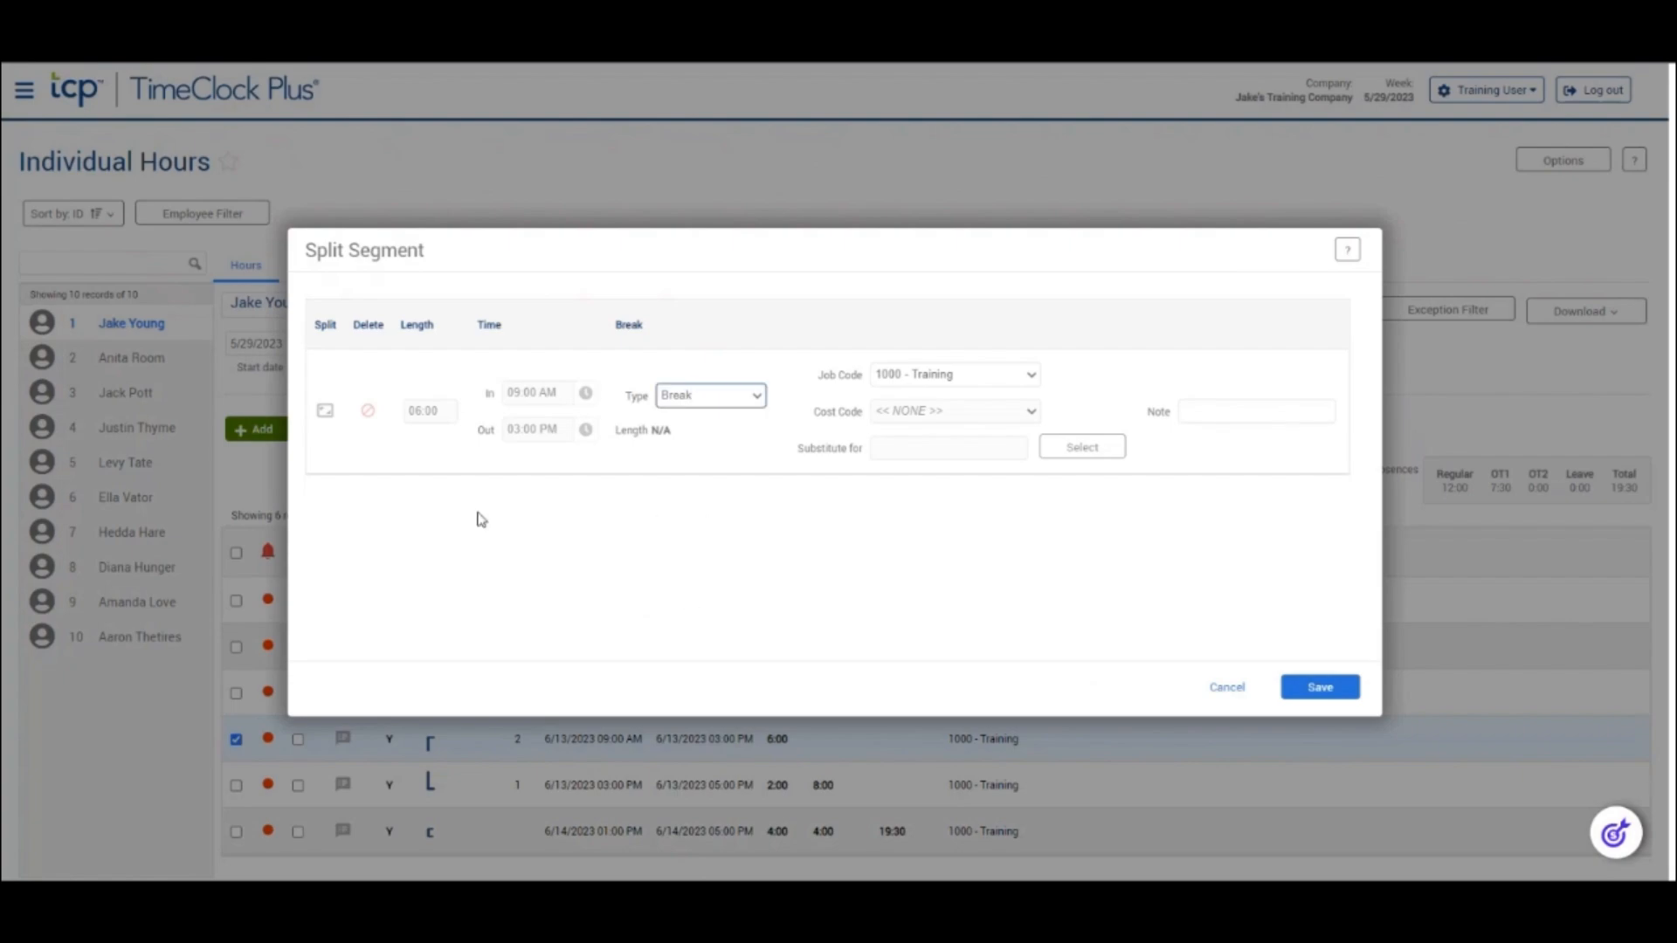
click(326, 413)
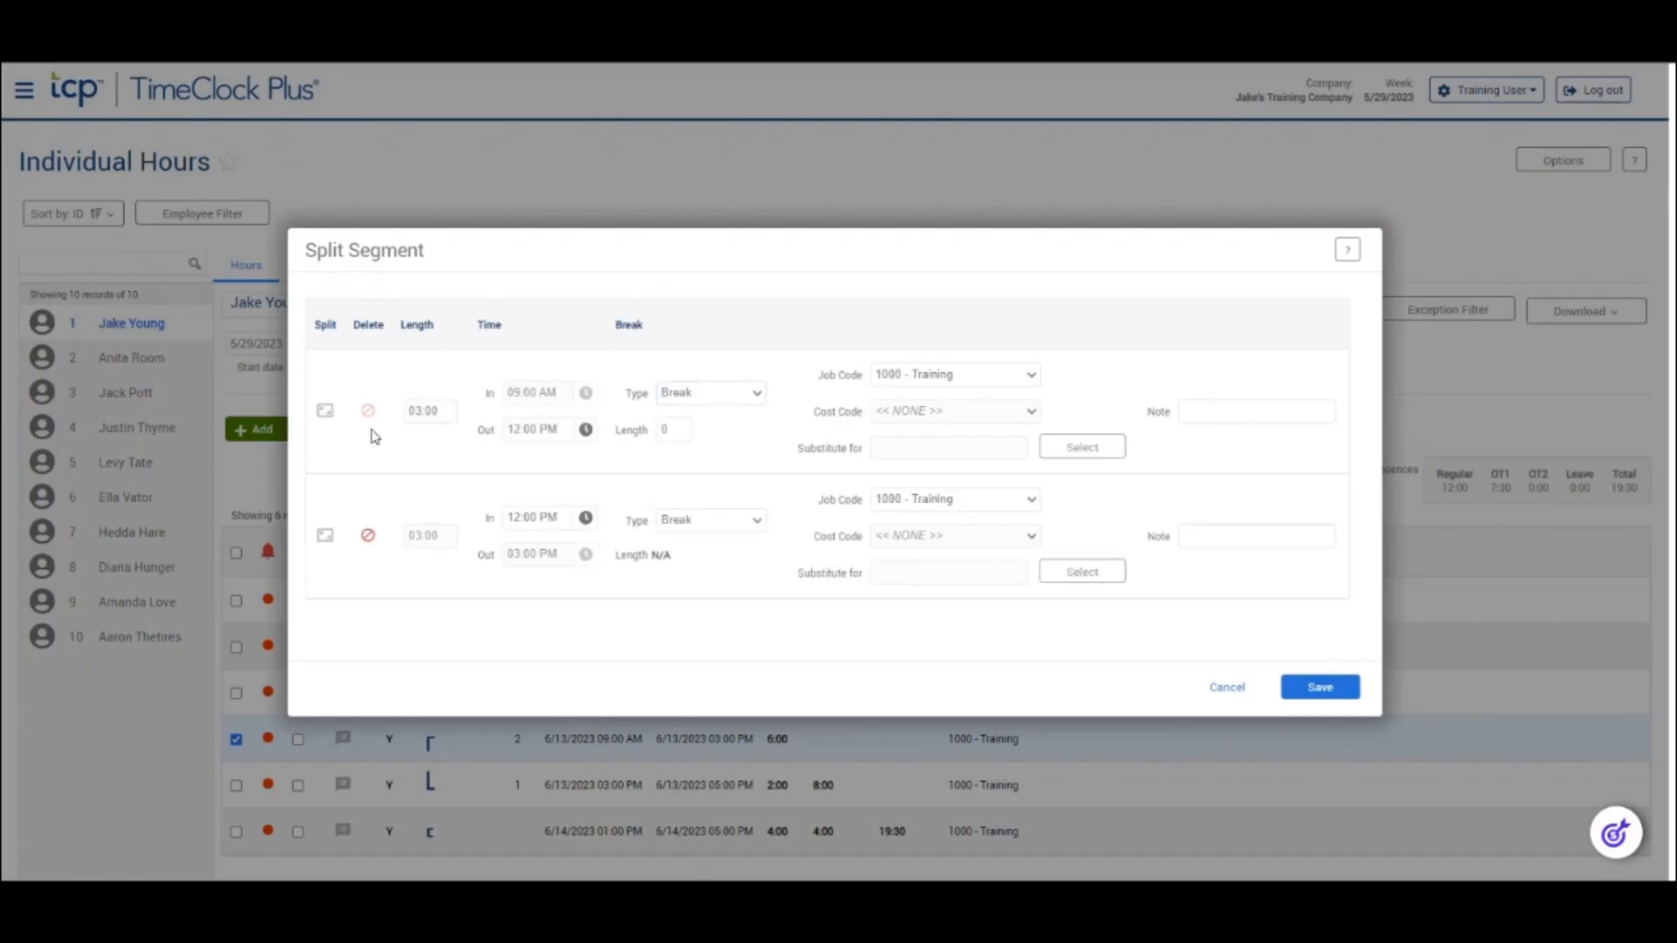
click(571, 516)
click(563, 428)
click(680, 435)
key(BackSpace)
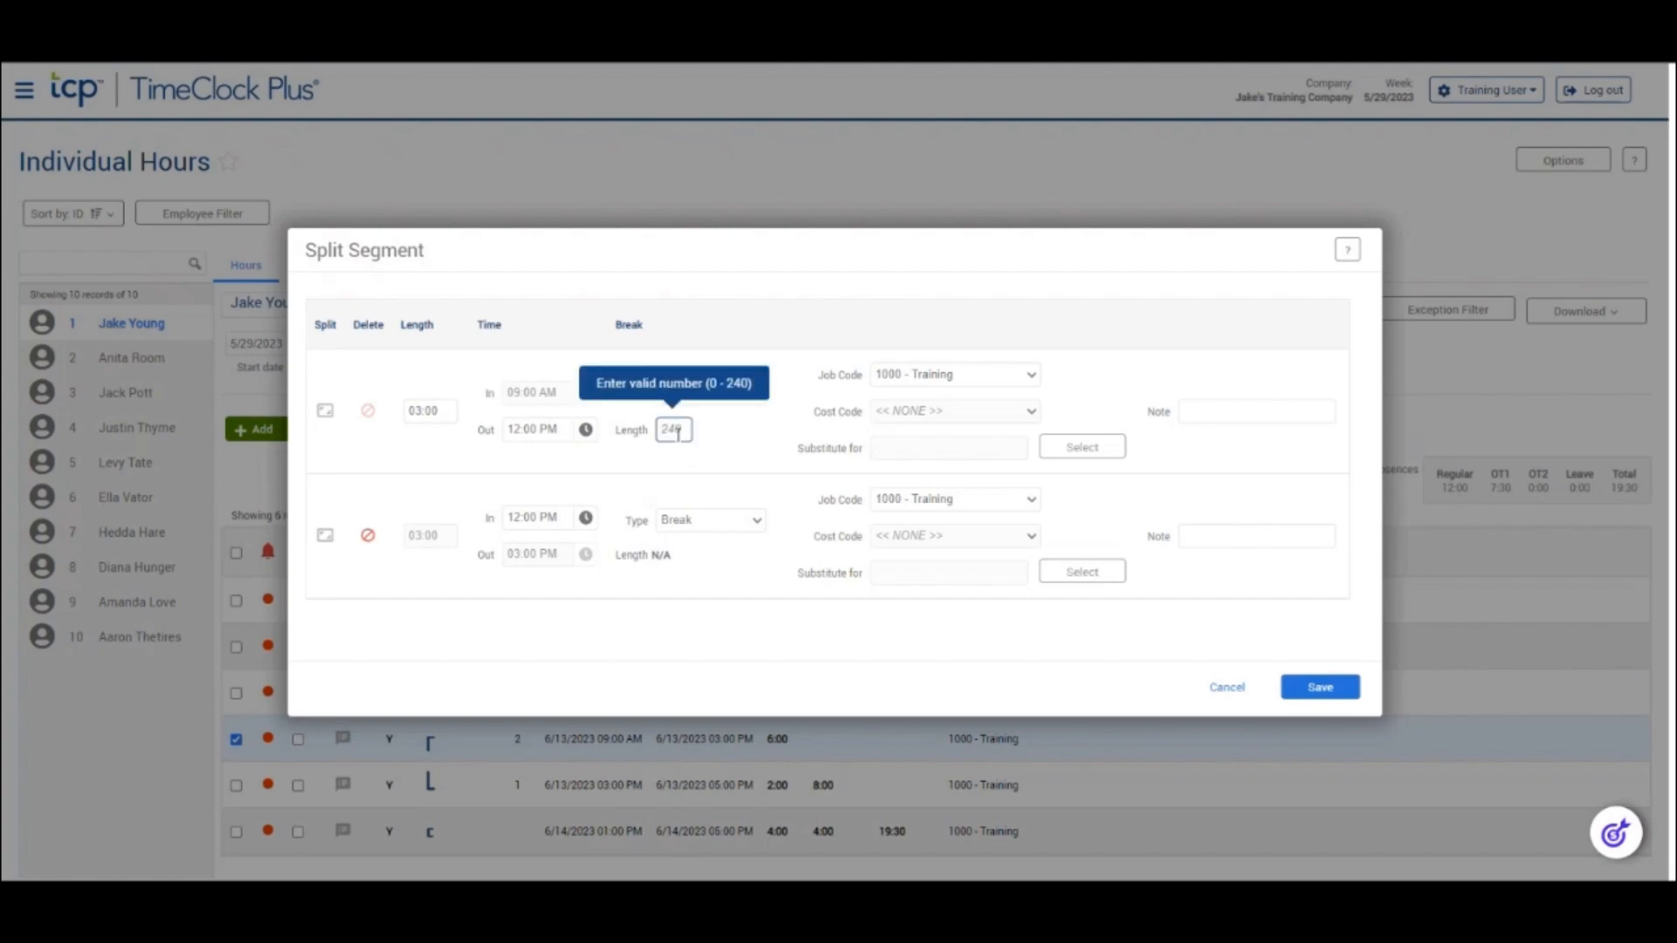
text(30)
click(718, 471)
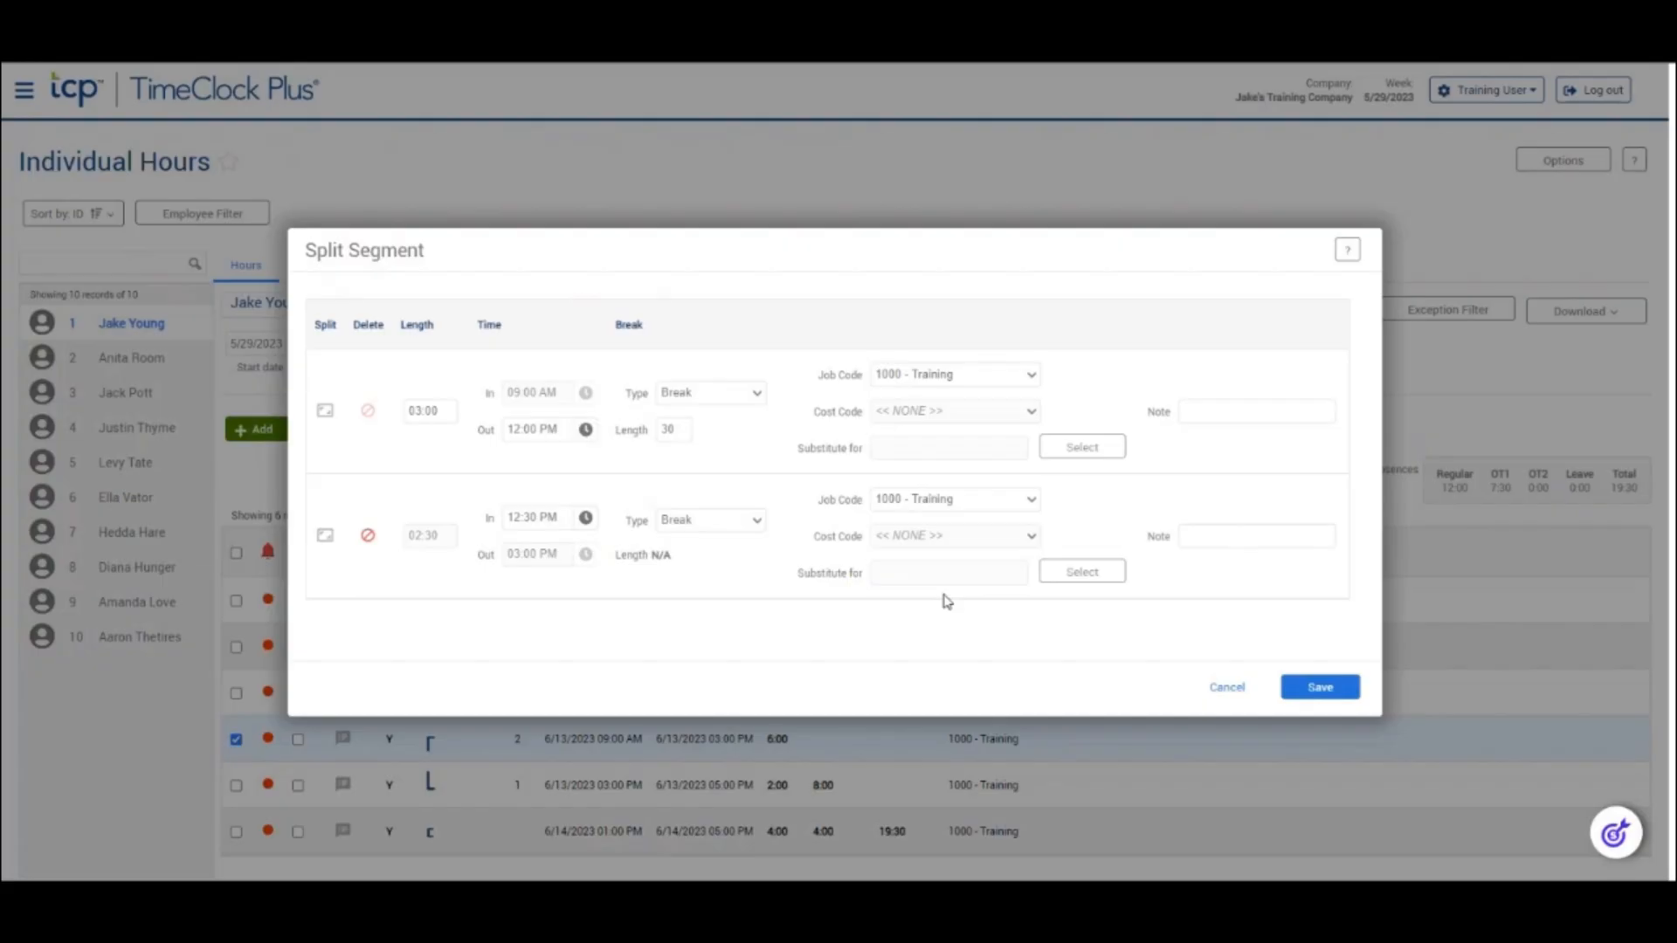
Delete the second part of the 6/13/2023 segment's split and save the segment.
click(368, 536)
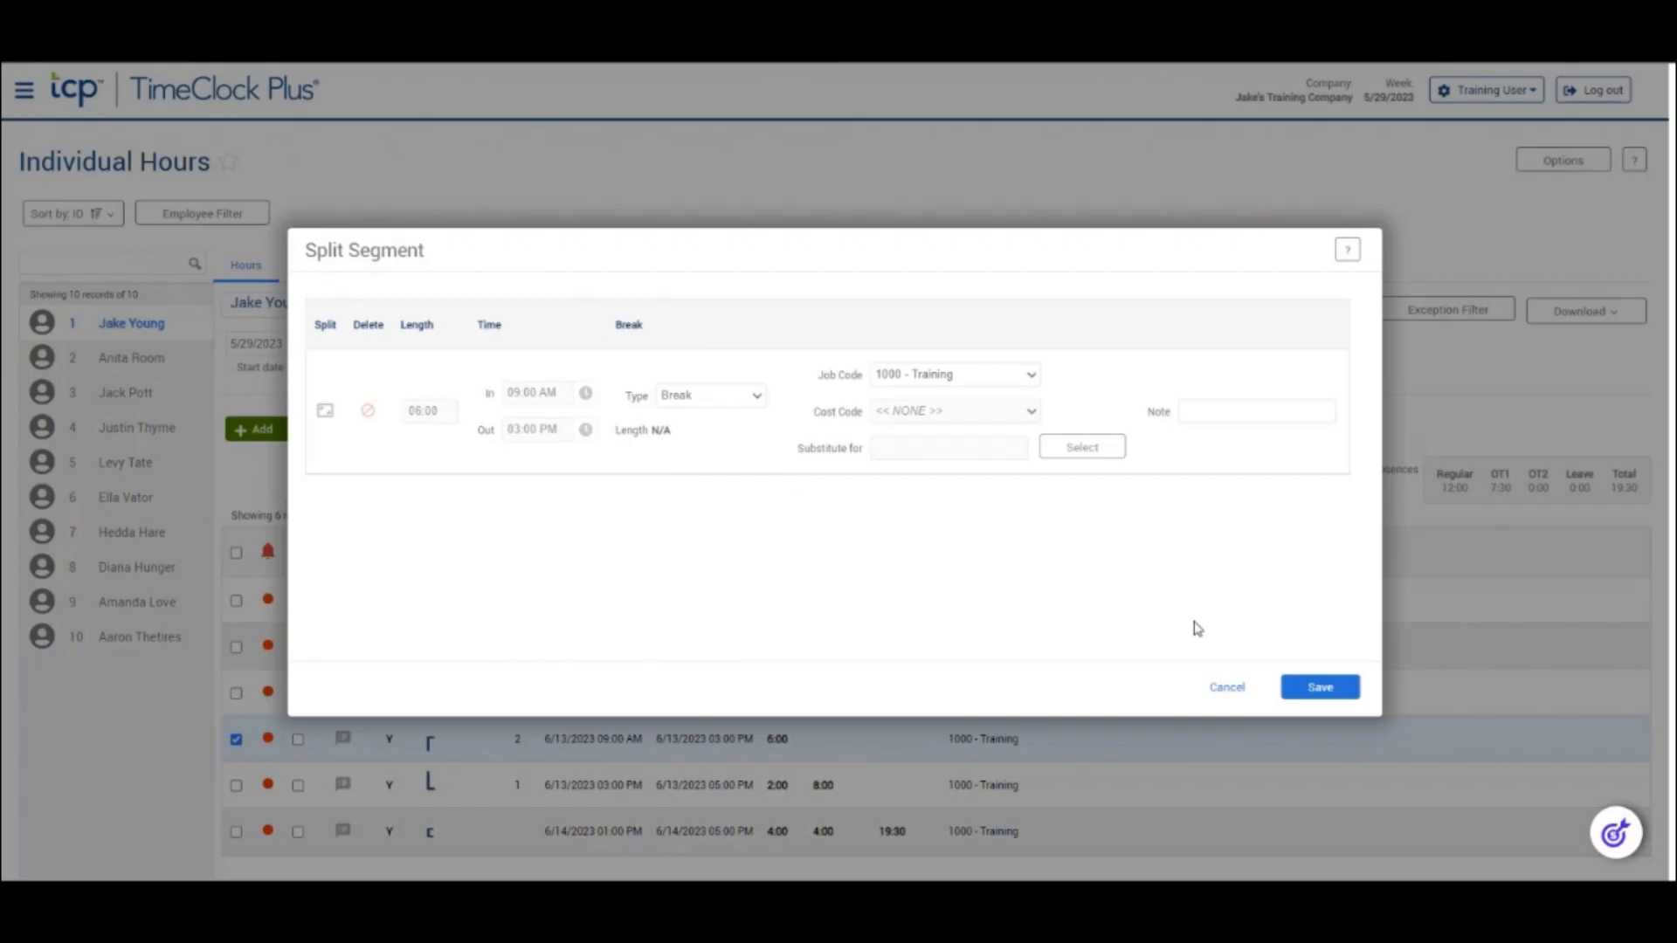
click(1321, 697)
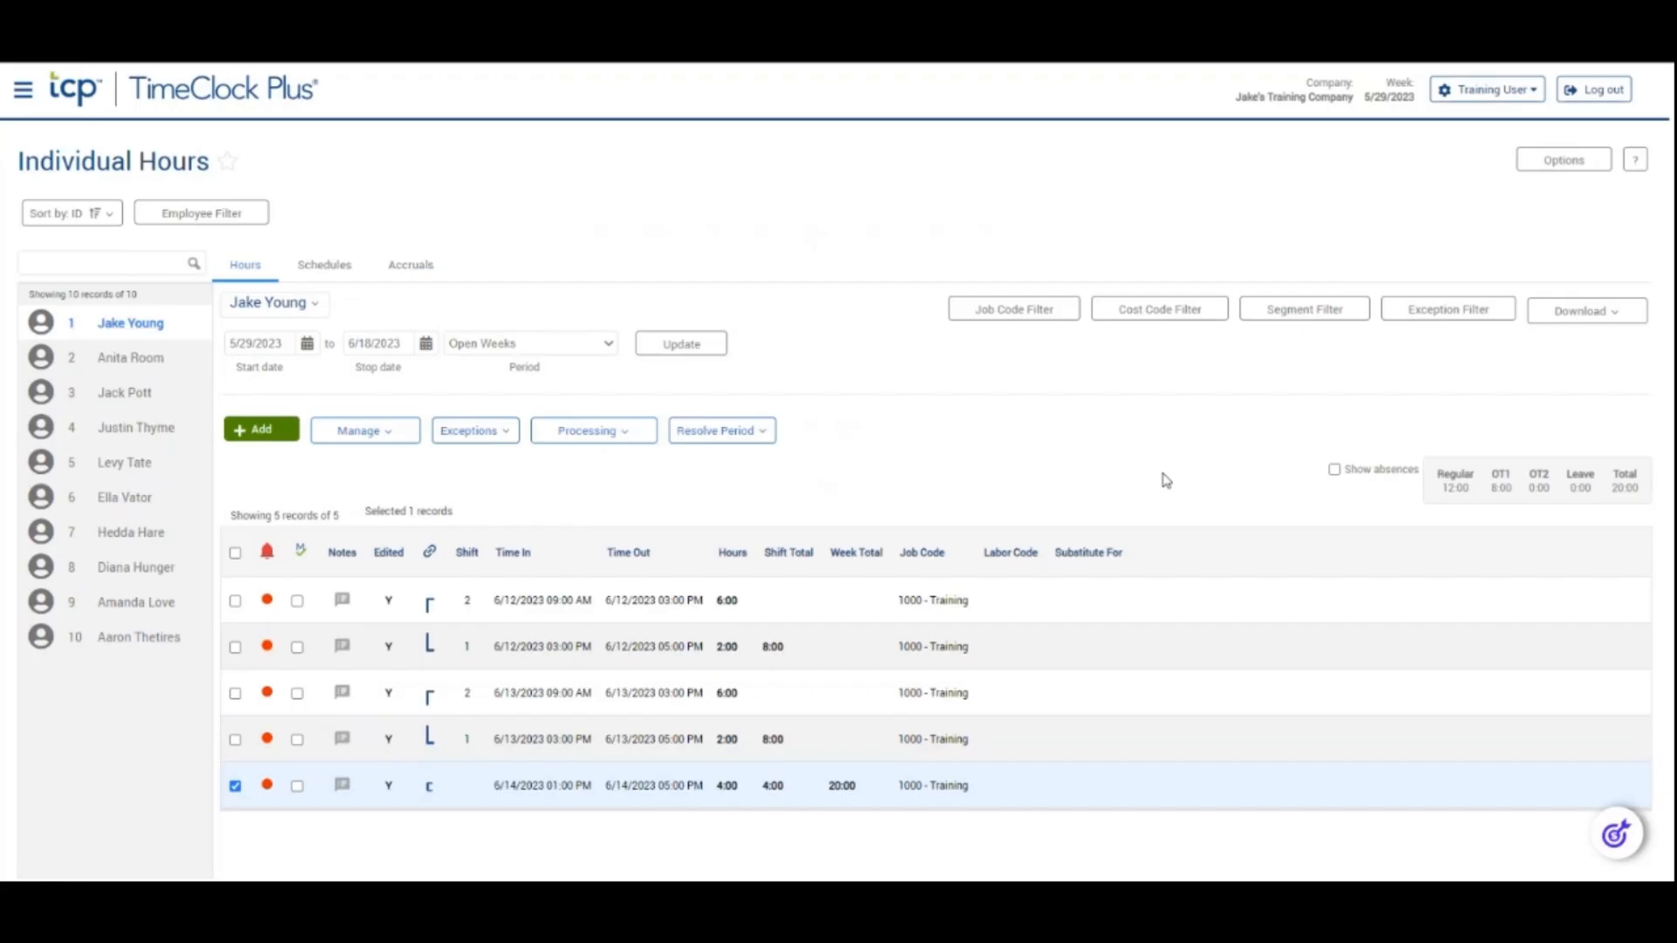
Look at the start date calendar and the available period options, keeping the 5/29/2023 start date and Open Weeks.
click(282, 348)
click(307, 344)
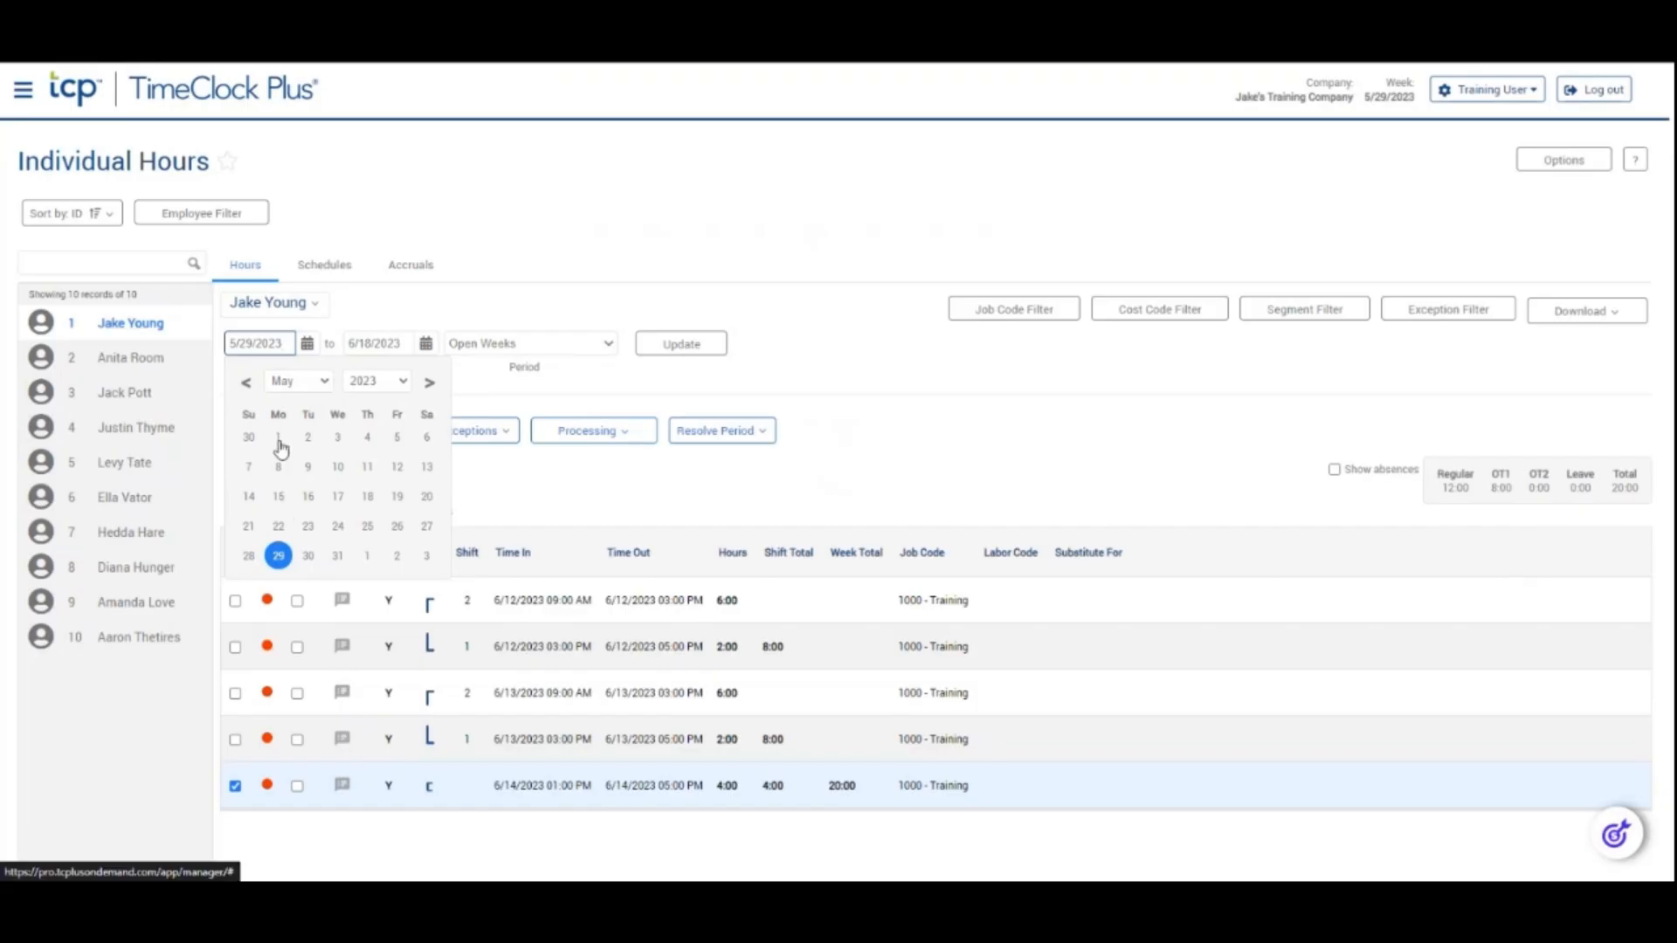
click(772, 500)
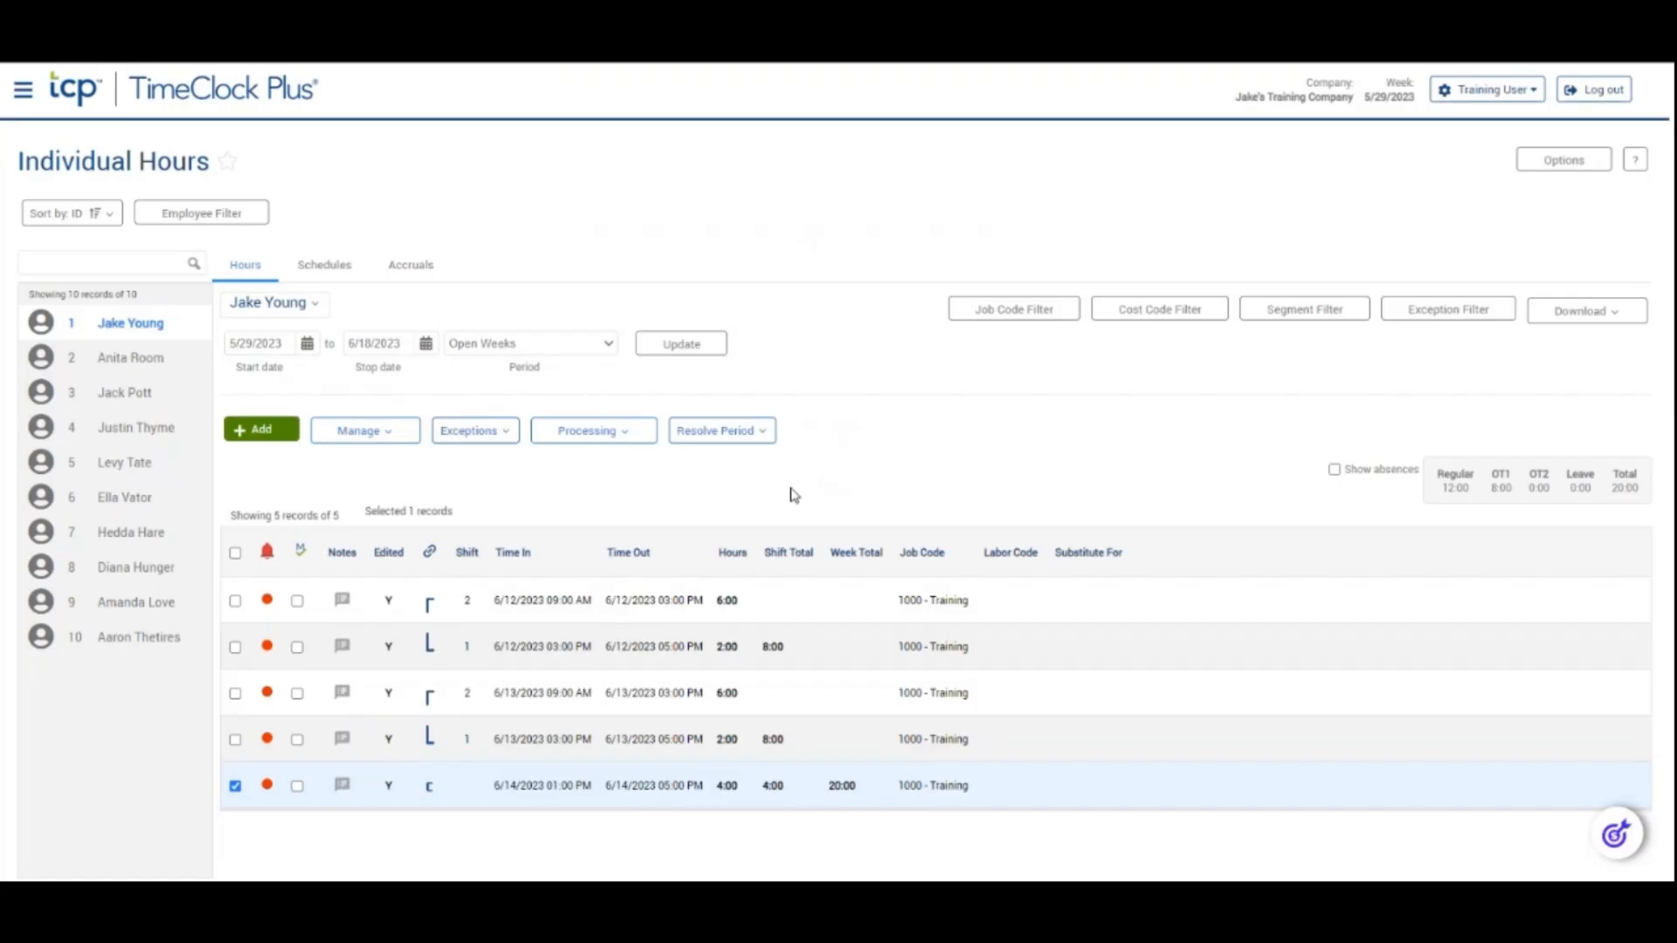
click(586, 343)
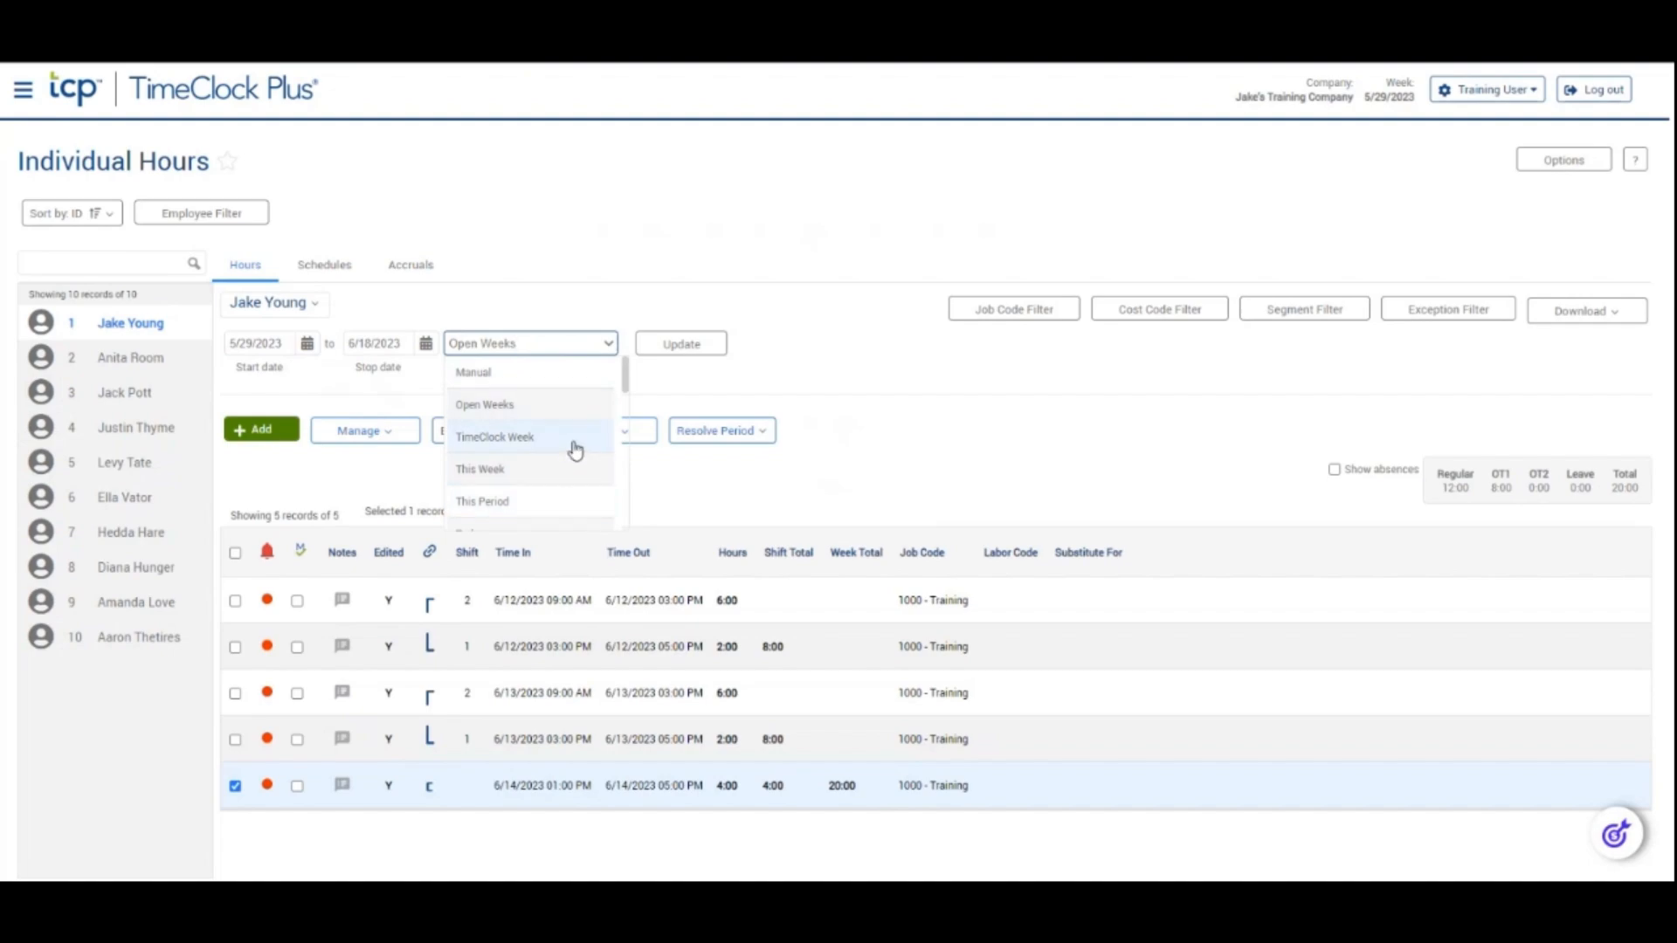
scroll(575, 449, down, 1)
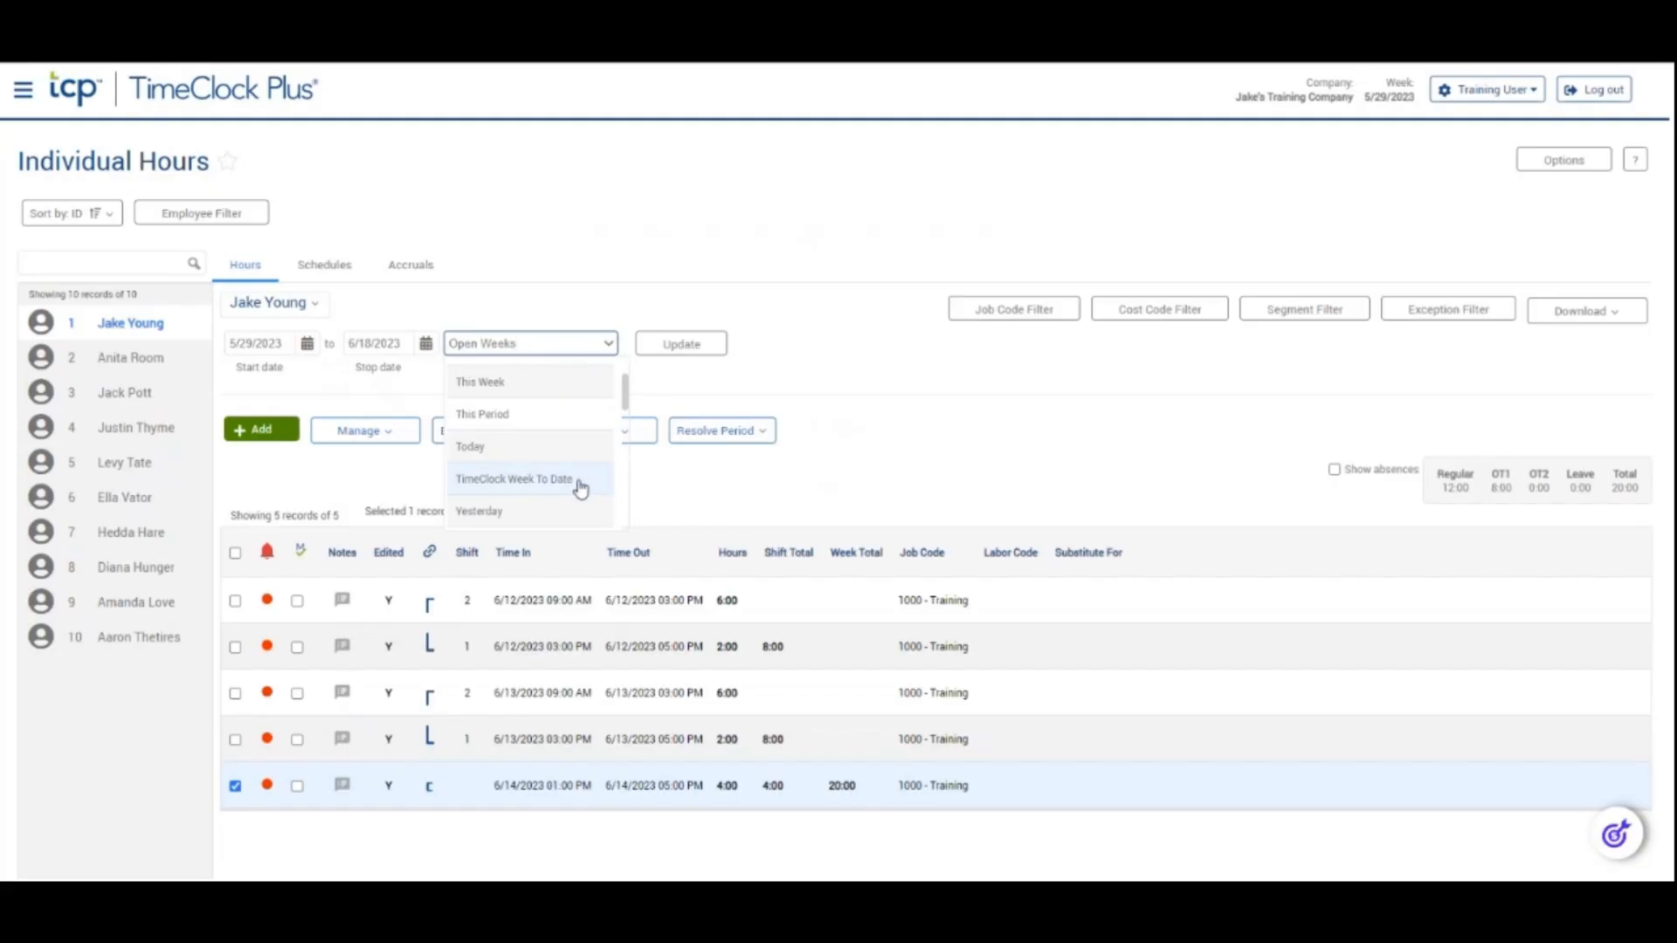
click(991, 438)
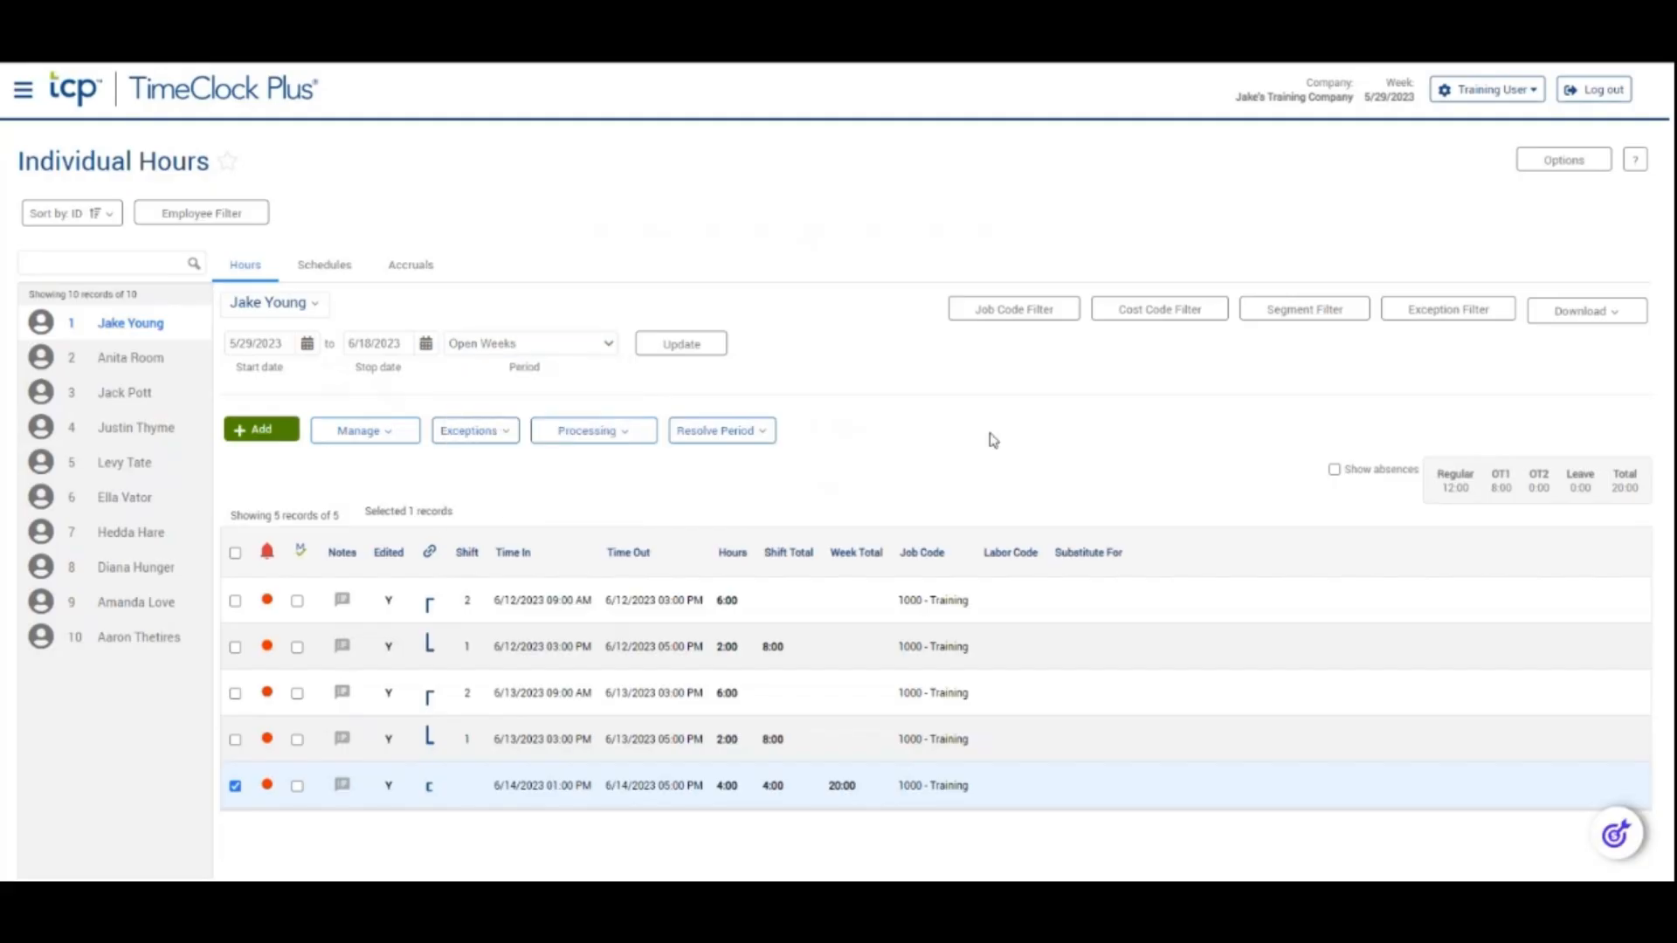